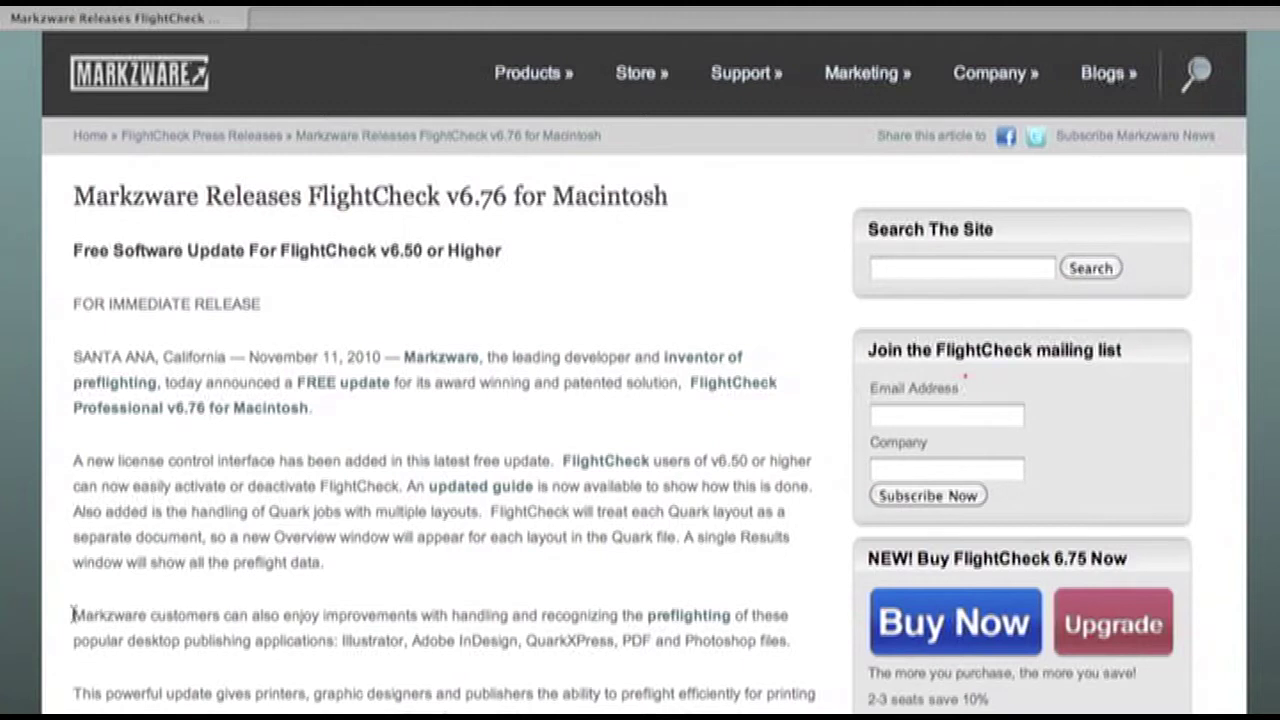
Highlight the v6.76 paragraph on improved Illustrator, InDesign, QuarkXPress, PDF and Photoshop preflighting
drag(72, 614, 761, 657)
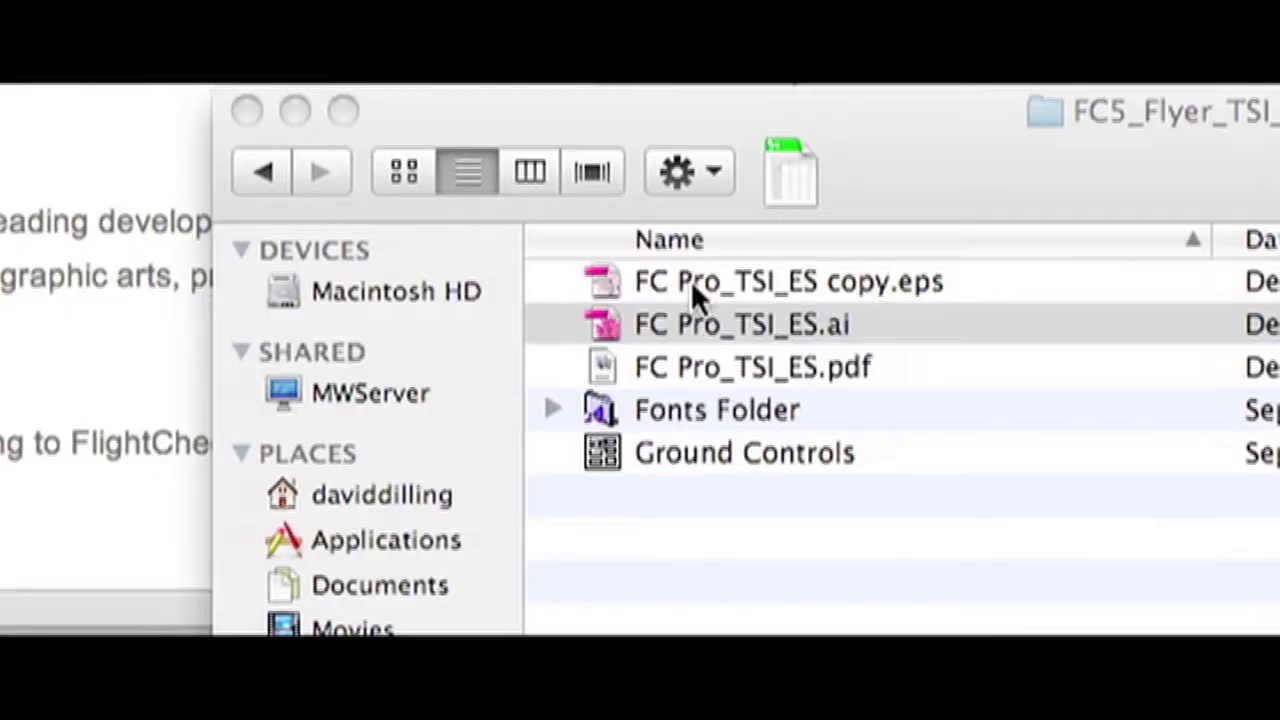
Drag FC Pro_TSI_ES.ai from the flyer folder onto the FlightCheck Professional 676 Dock icon
click(601, 264)
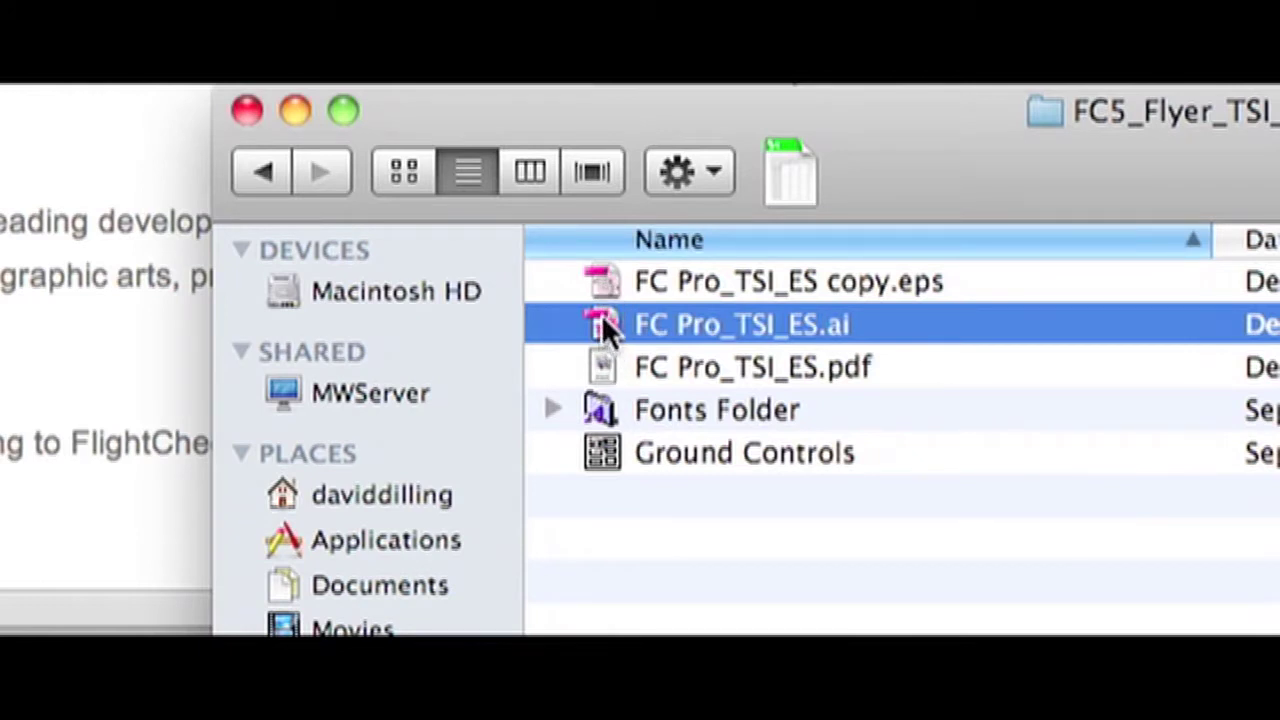
click(600, 278)
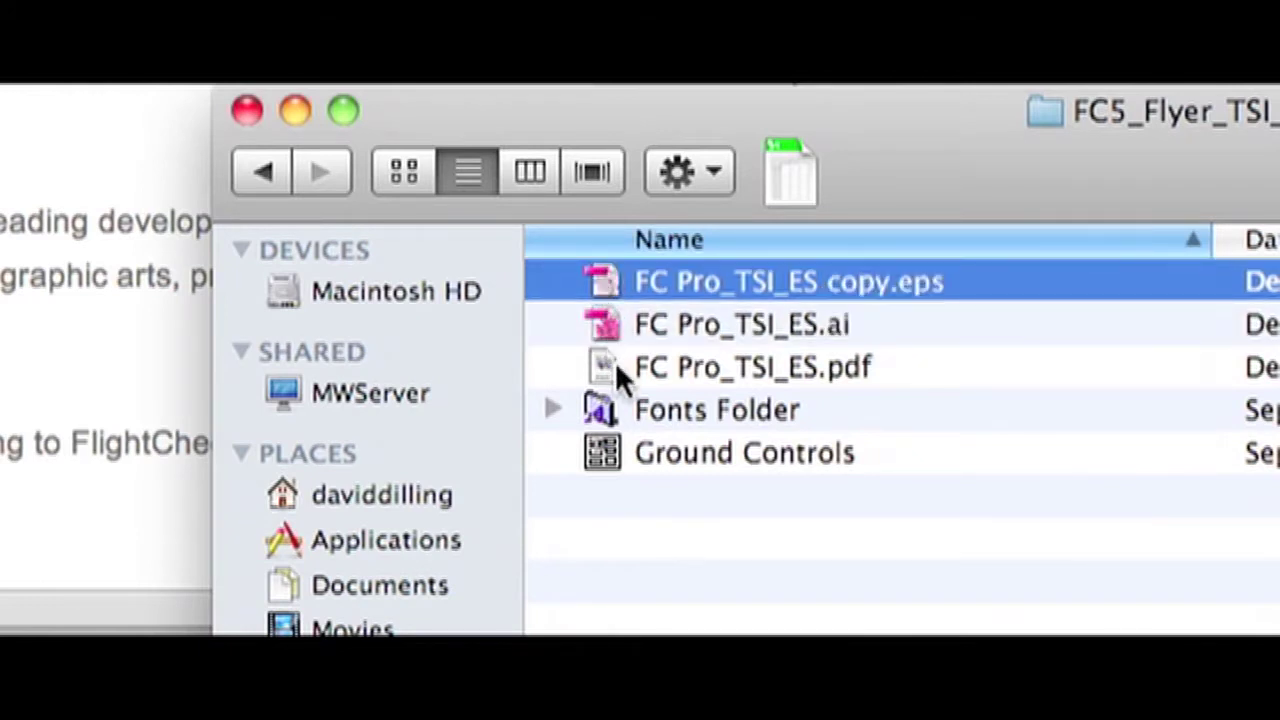
click(603, 322)
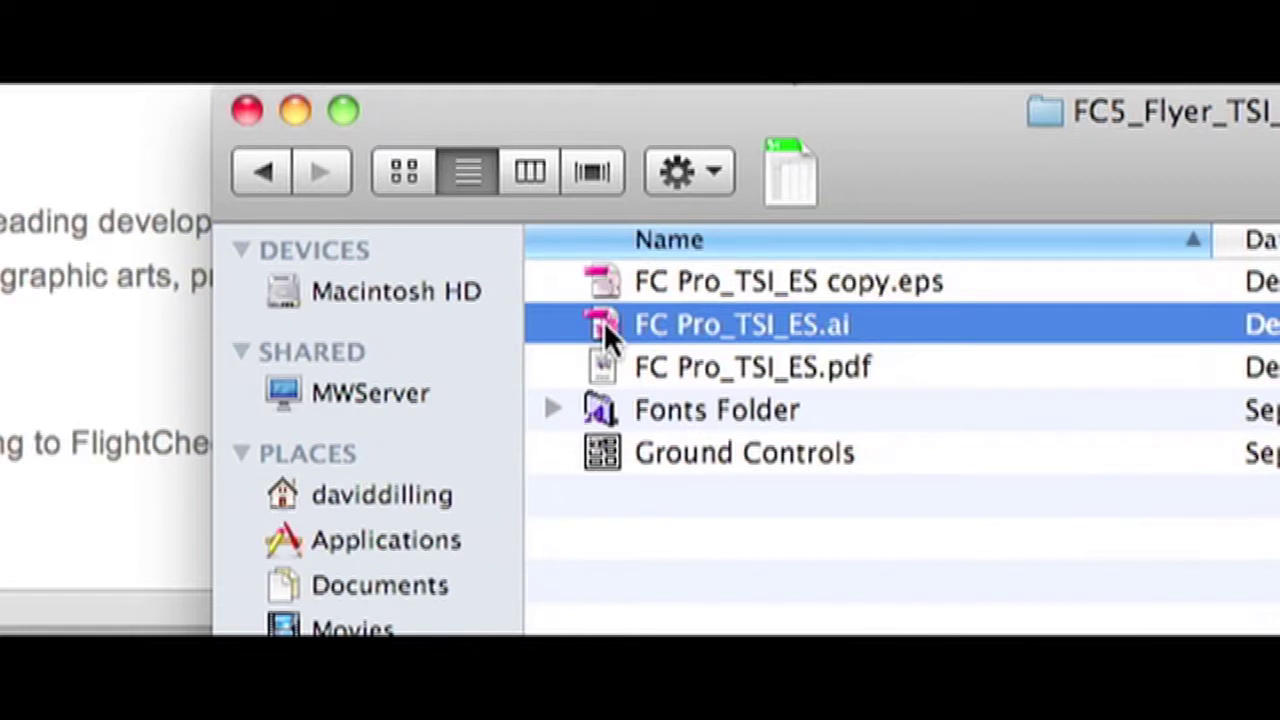
mouse_move(603, 320)
mouse_down()
mouse_move(515, 628)
mouse_move(560, 580)
mouse_up()
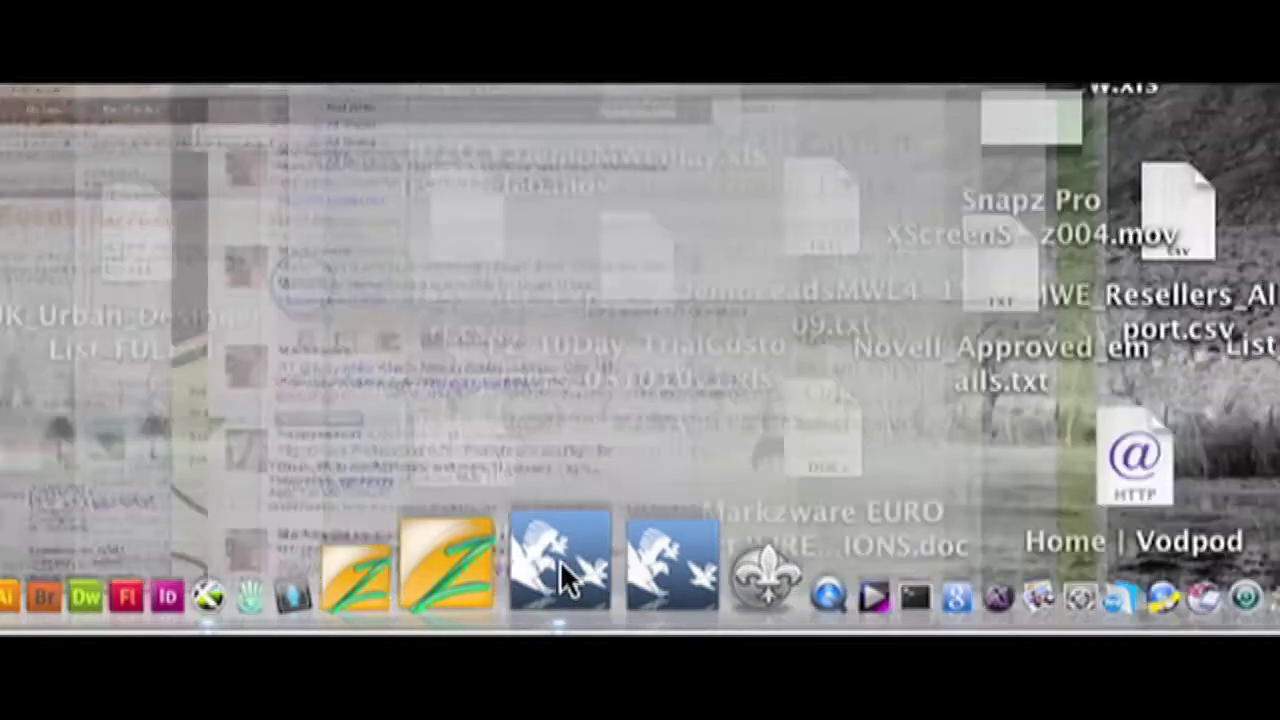
drag(560, 563, 560, 563)
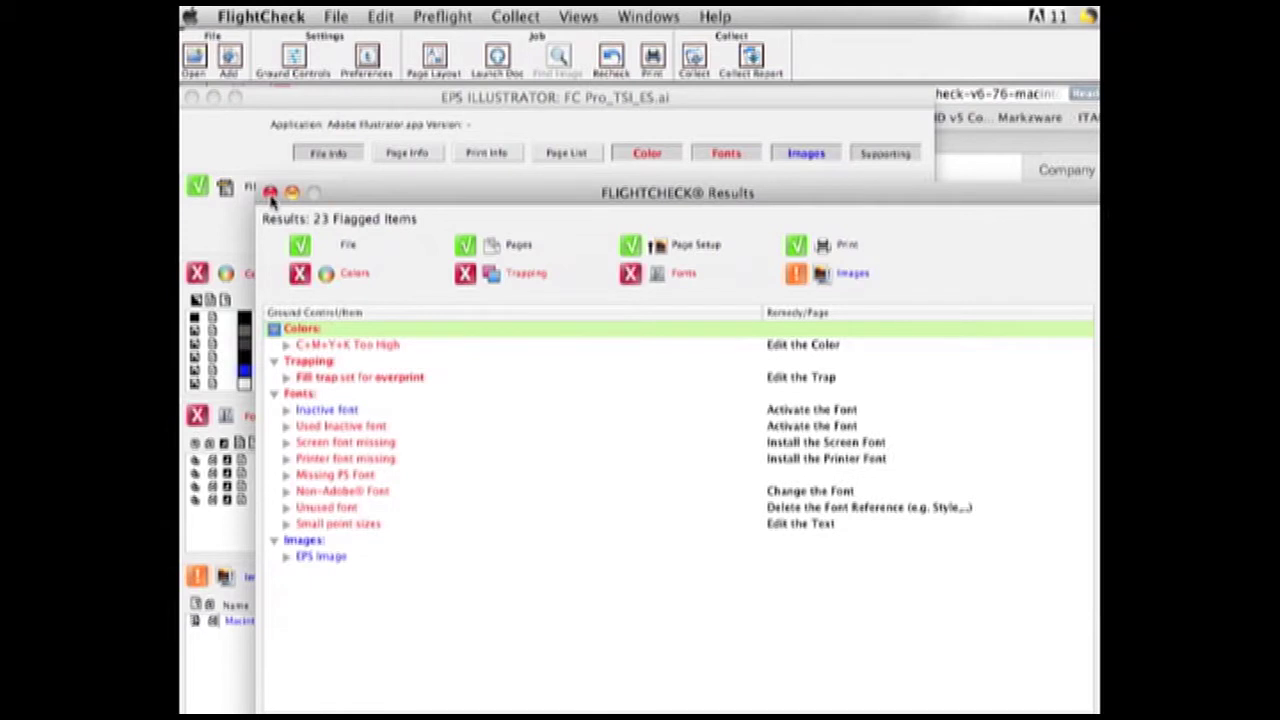
Dismiss the Results summary and inspect the EPS image's details from the Images panel
click(270, 193)
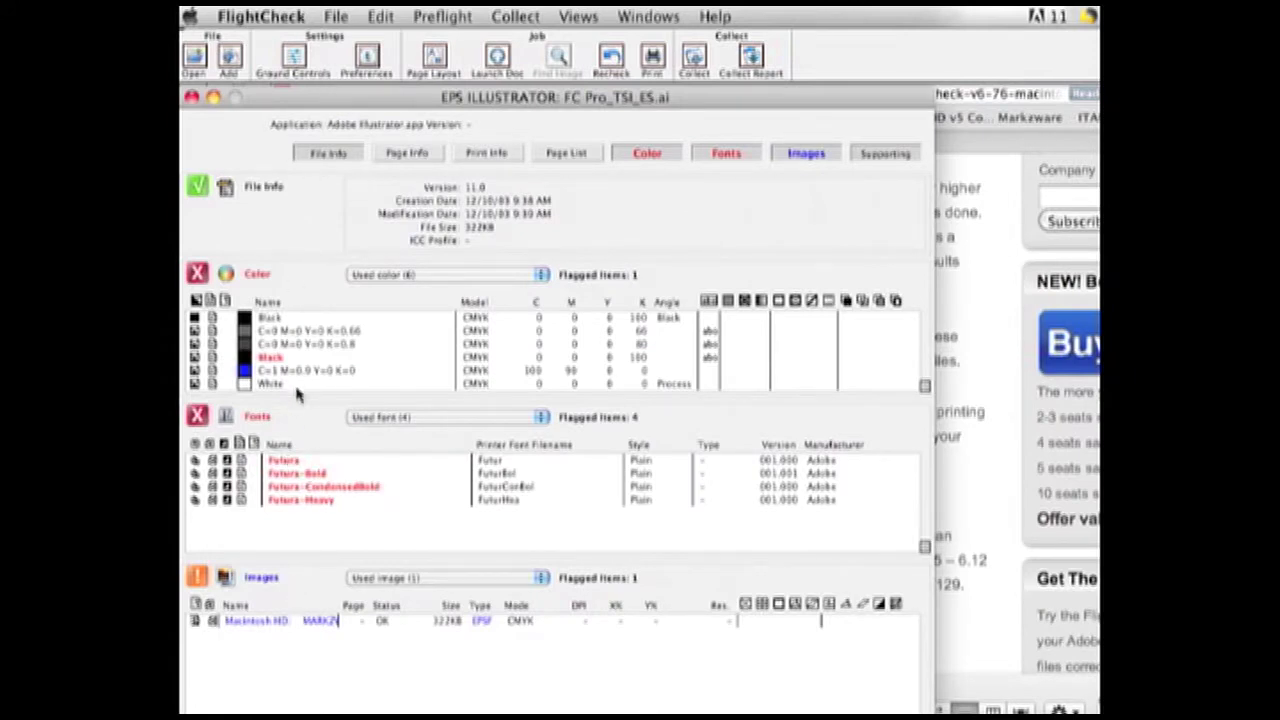
click(297, 621)
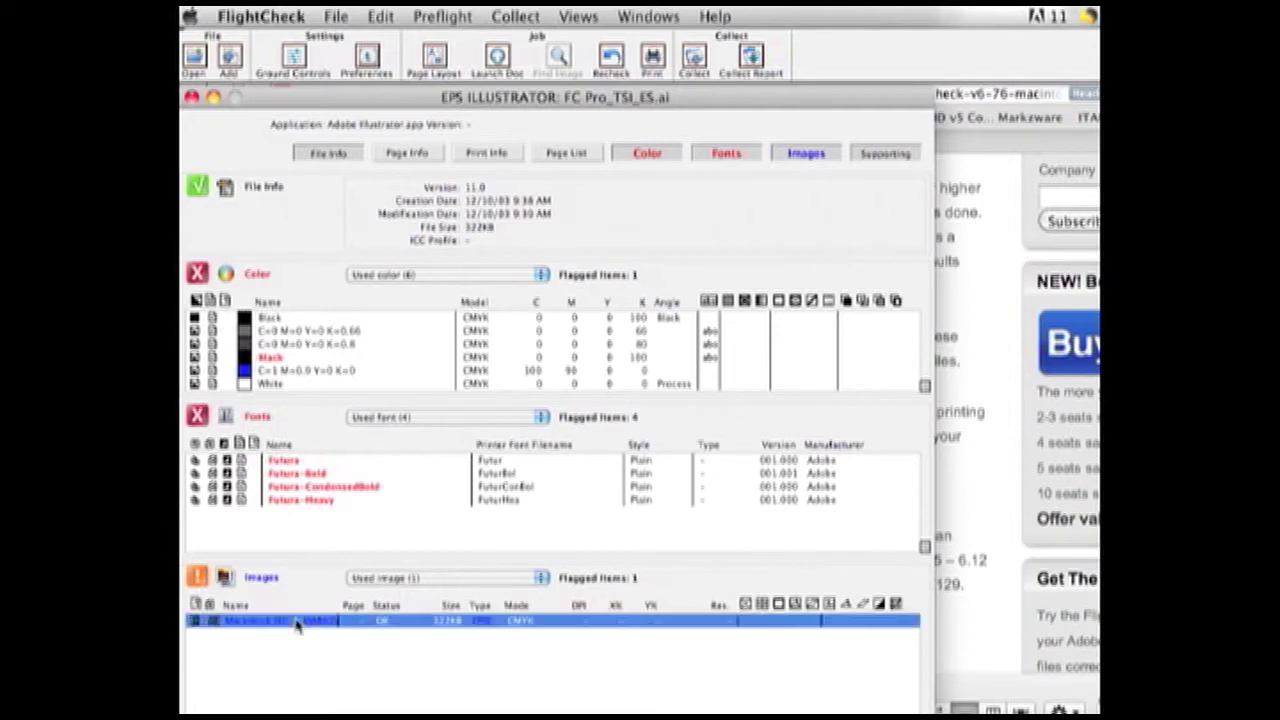
double_click(297, 621)
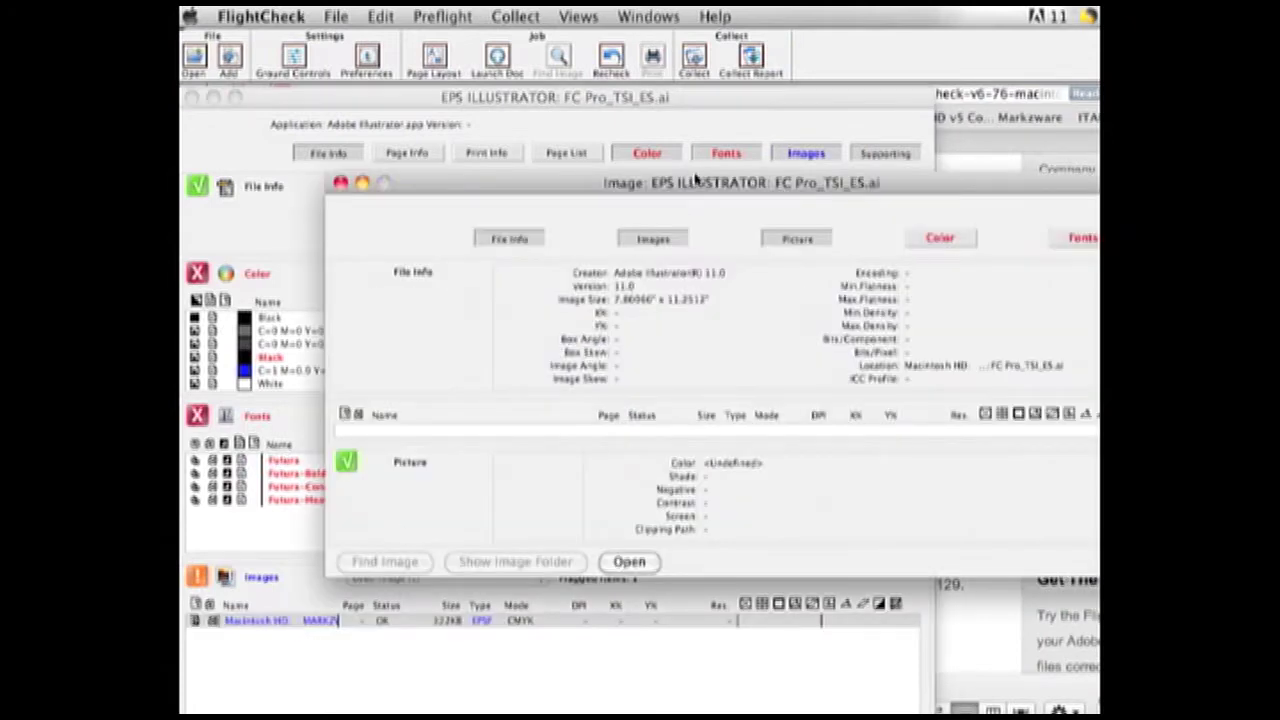
drag(697, 178, 577, 156)
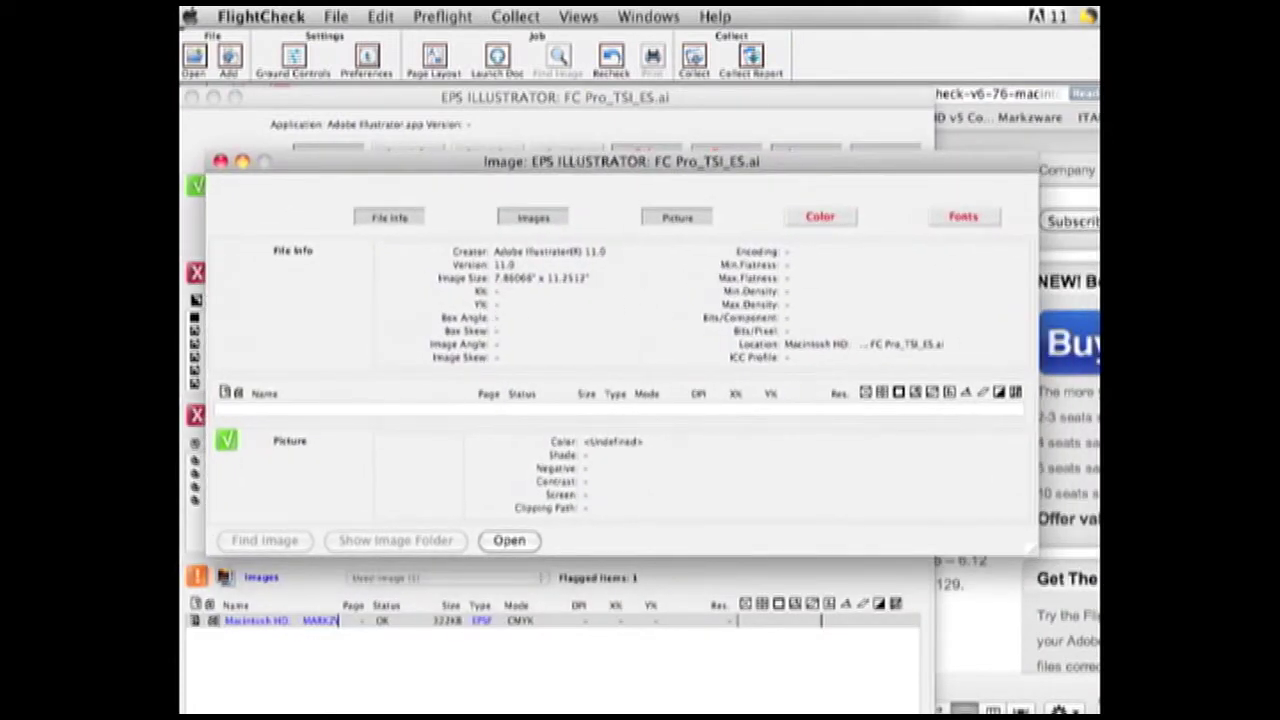
click(221, 161)
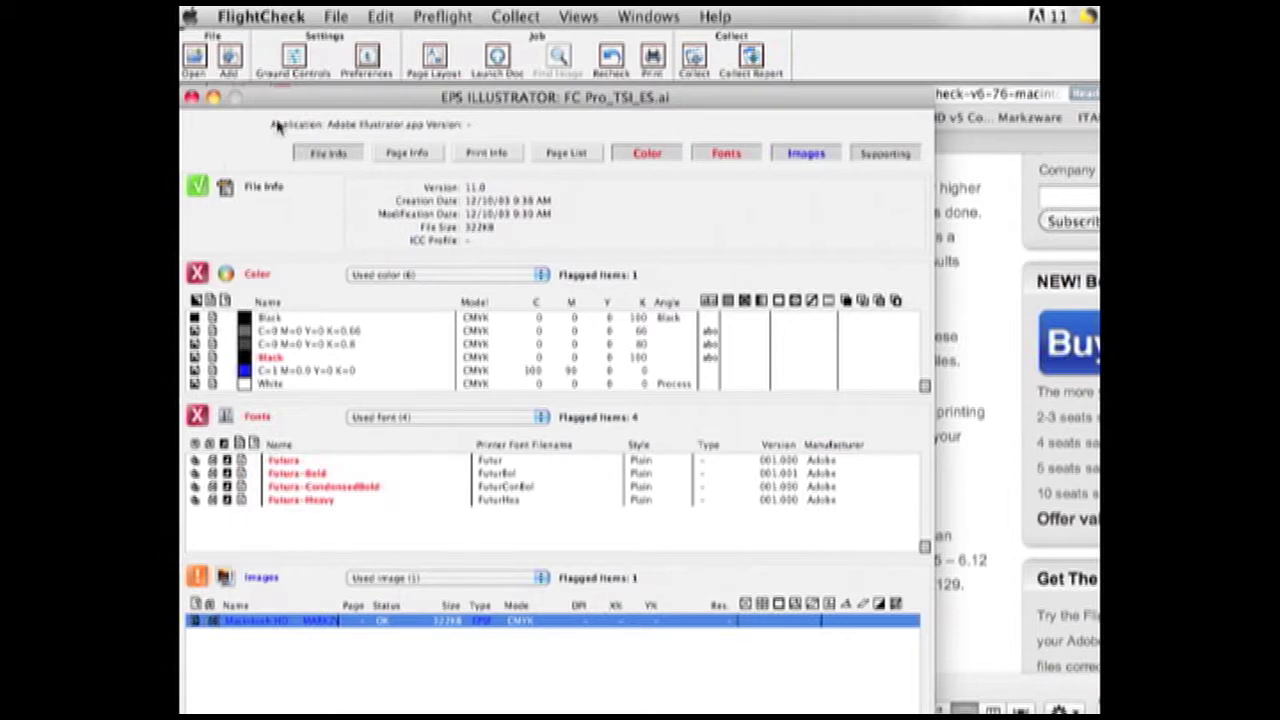
click(520, 16)
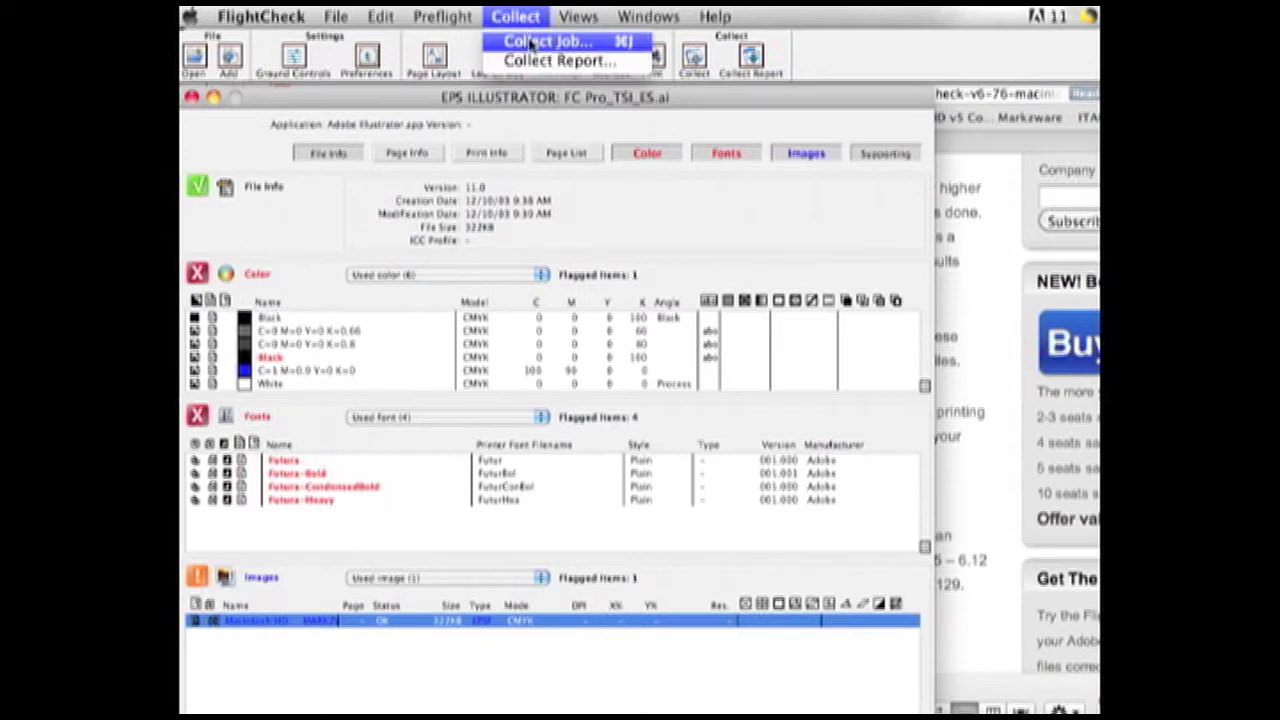
Collect the job with Suitcases, Type 1 Font Files and Collect Report included
click(530, 40)
drag(720, 92, 435, 105)
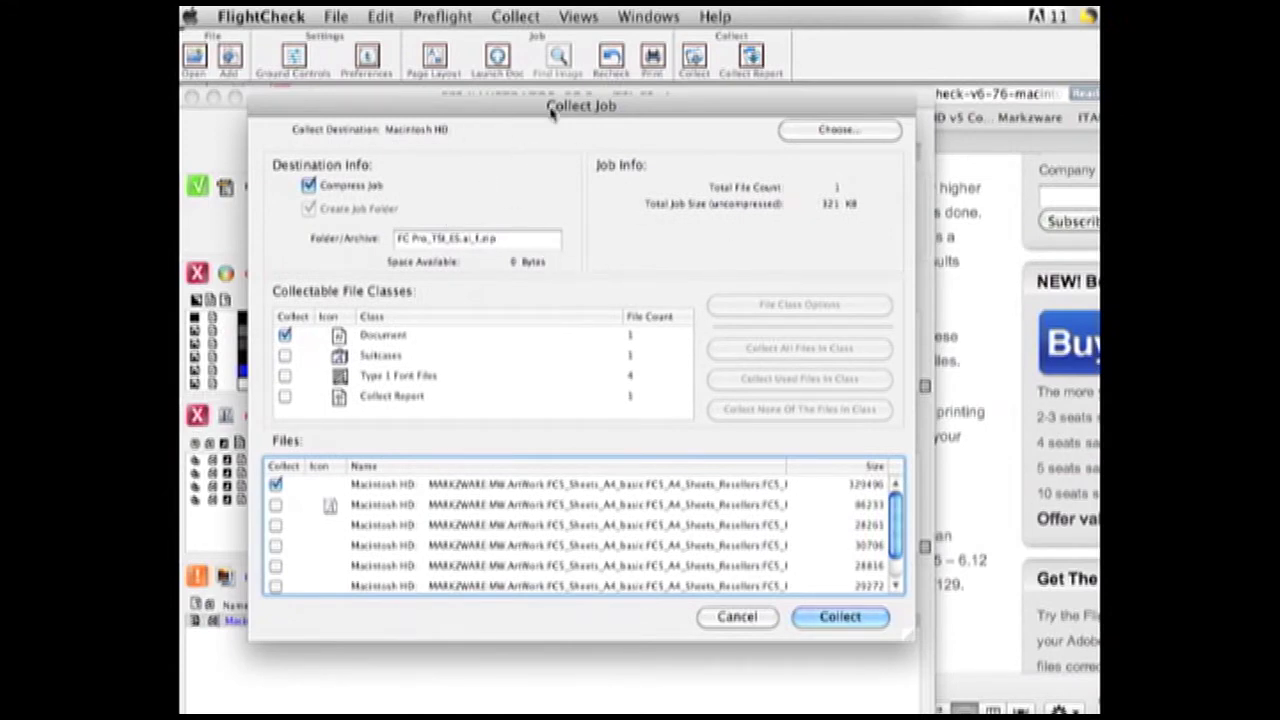
mouse_move(546, 108)
mouse_down()
mouse_move(685, 128)
mouse_move(664, 132)
mouse_up()
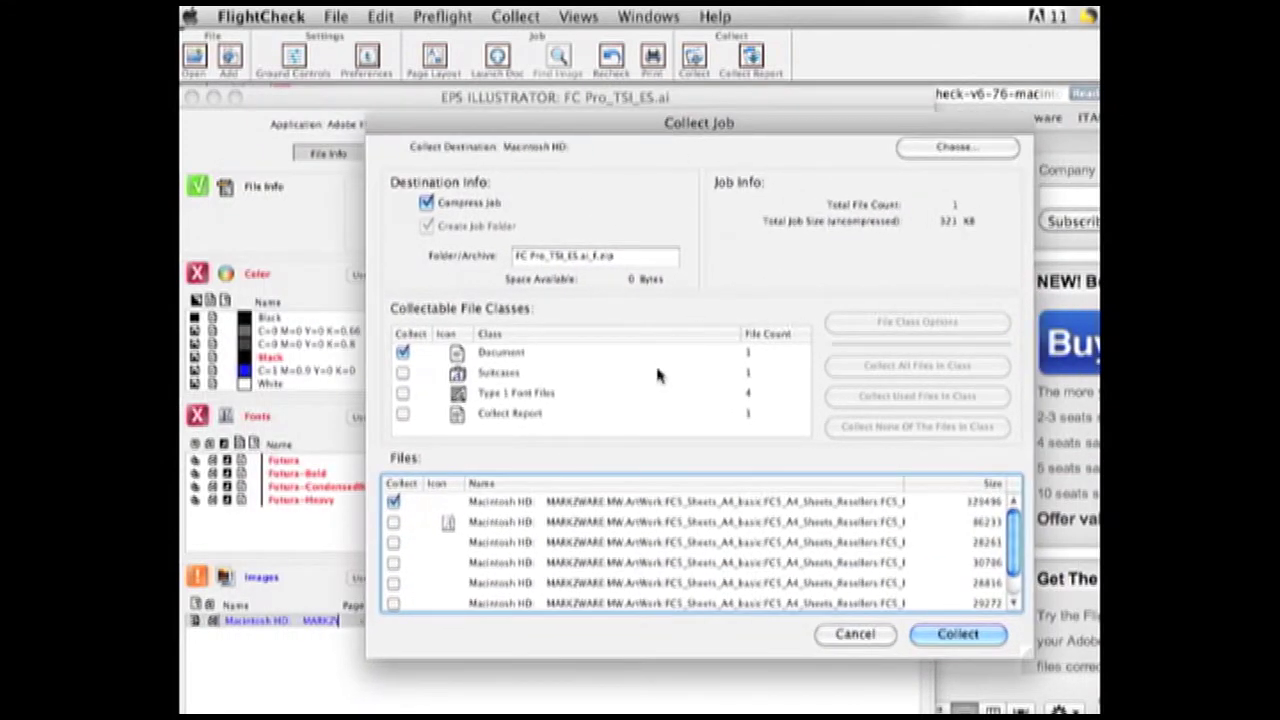
click(402, 372)
click(403, 393)
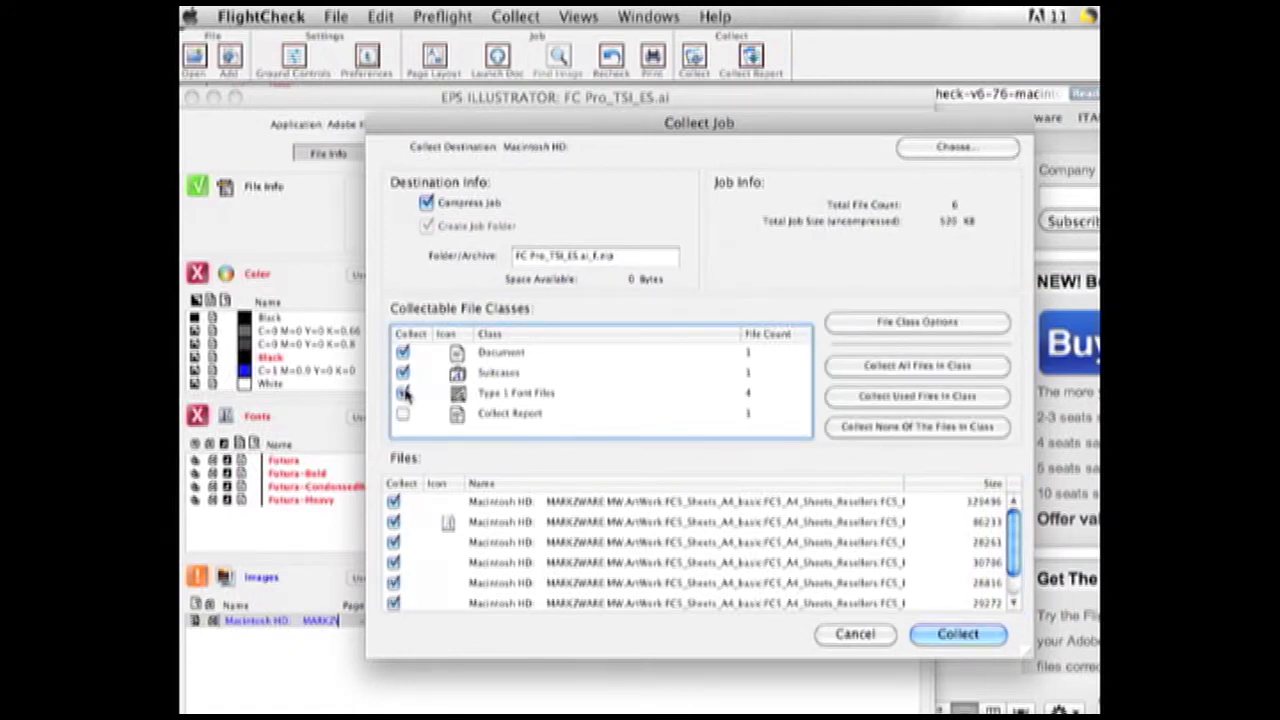
click(402, 413)
click(958, 635)
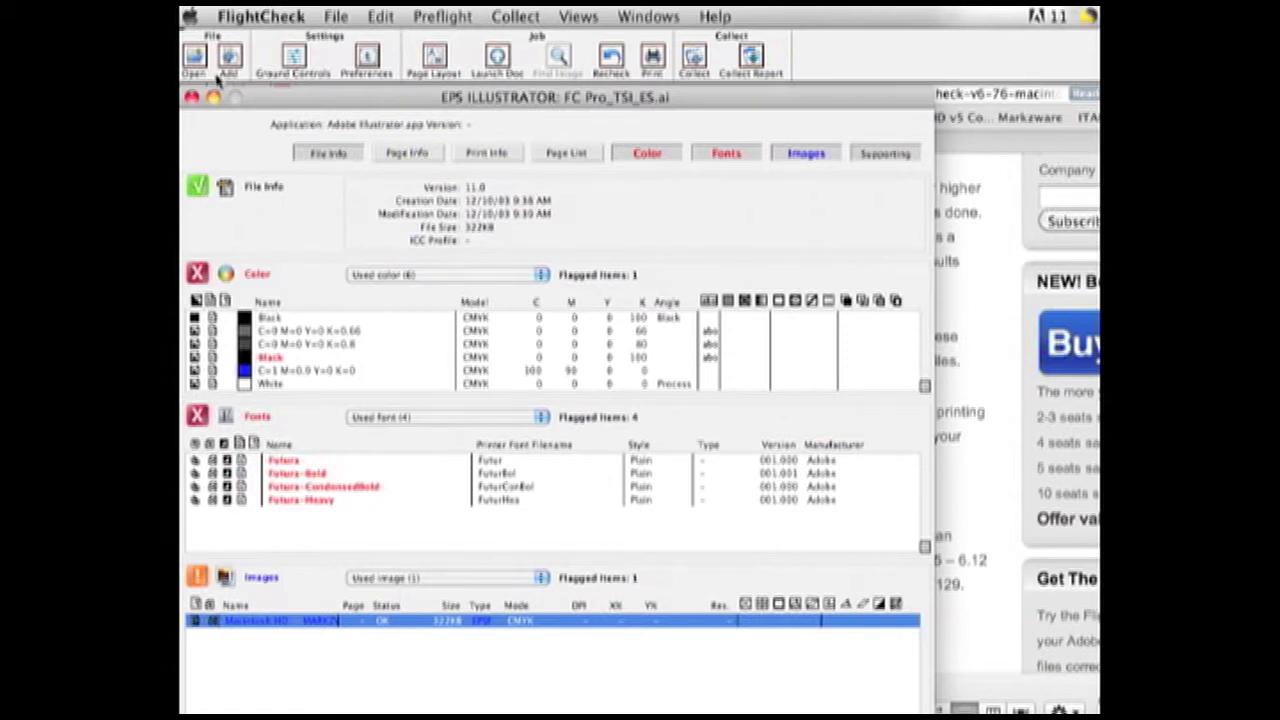
Review the Trapping and Images checks in Ground Controls, then close the Illustrator report
click(293, 57)
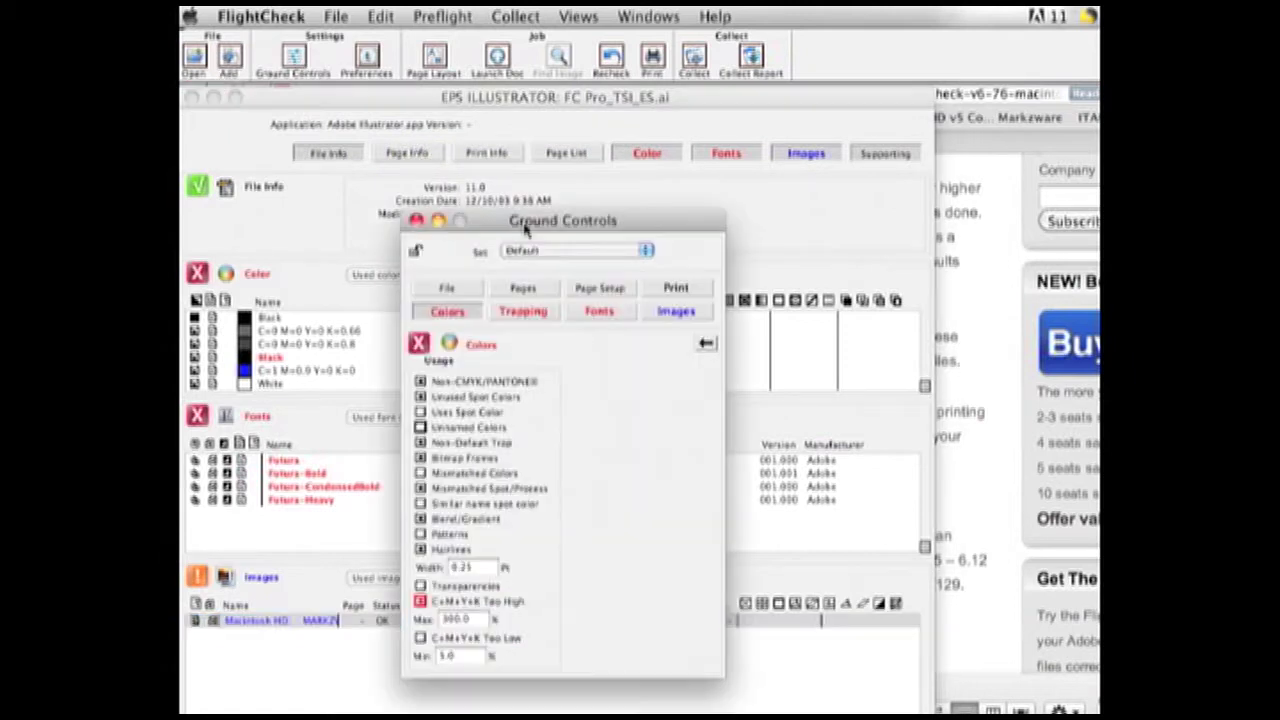
click(523, 311)
click(673, 311)
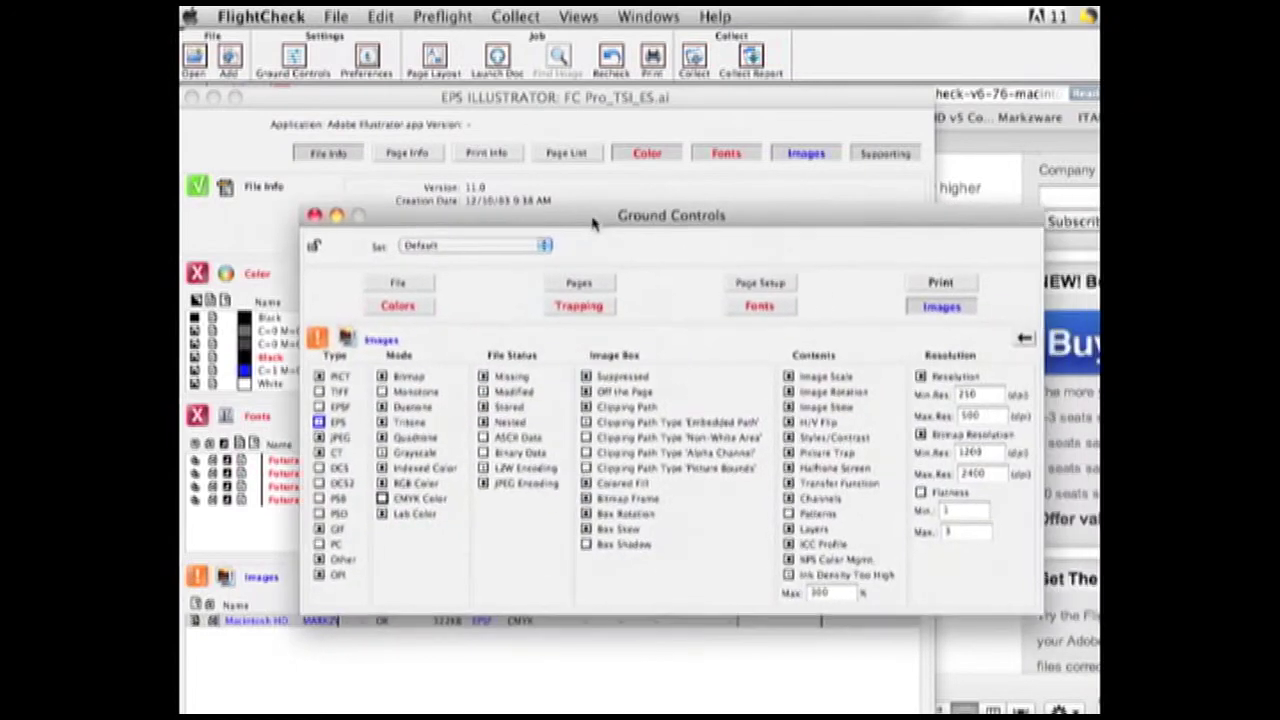
drag(699, 227, 572, 222)
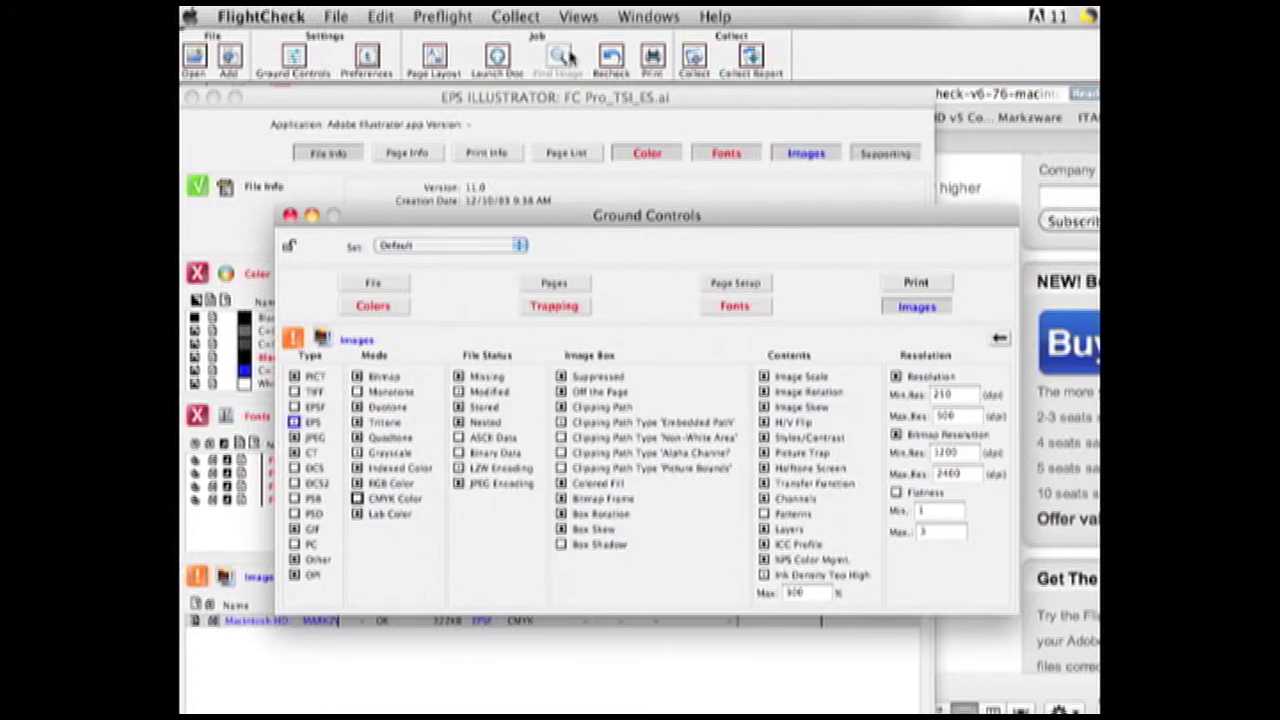
click(191, 97)
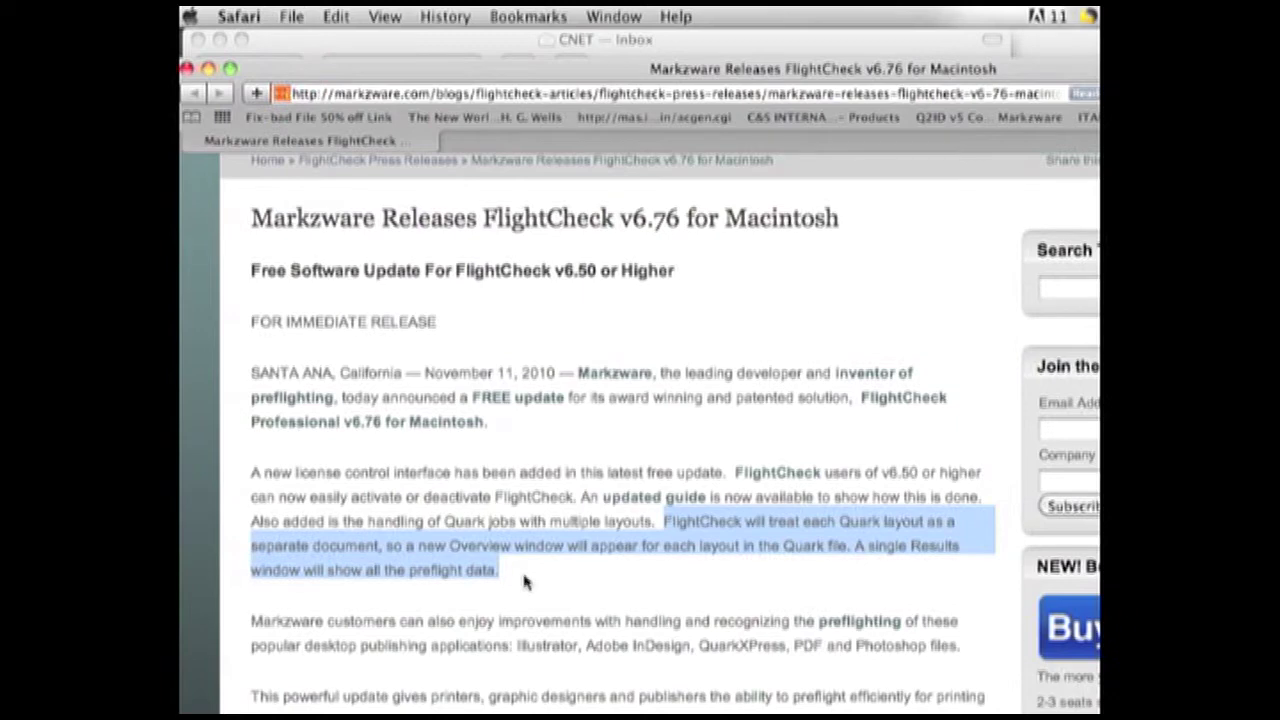
Deselect the highlighted text on the v6.76 release-notes page
click(524, 582)
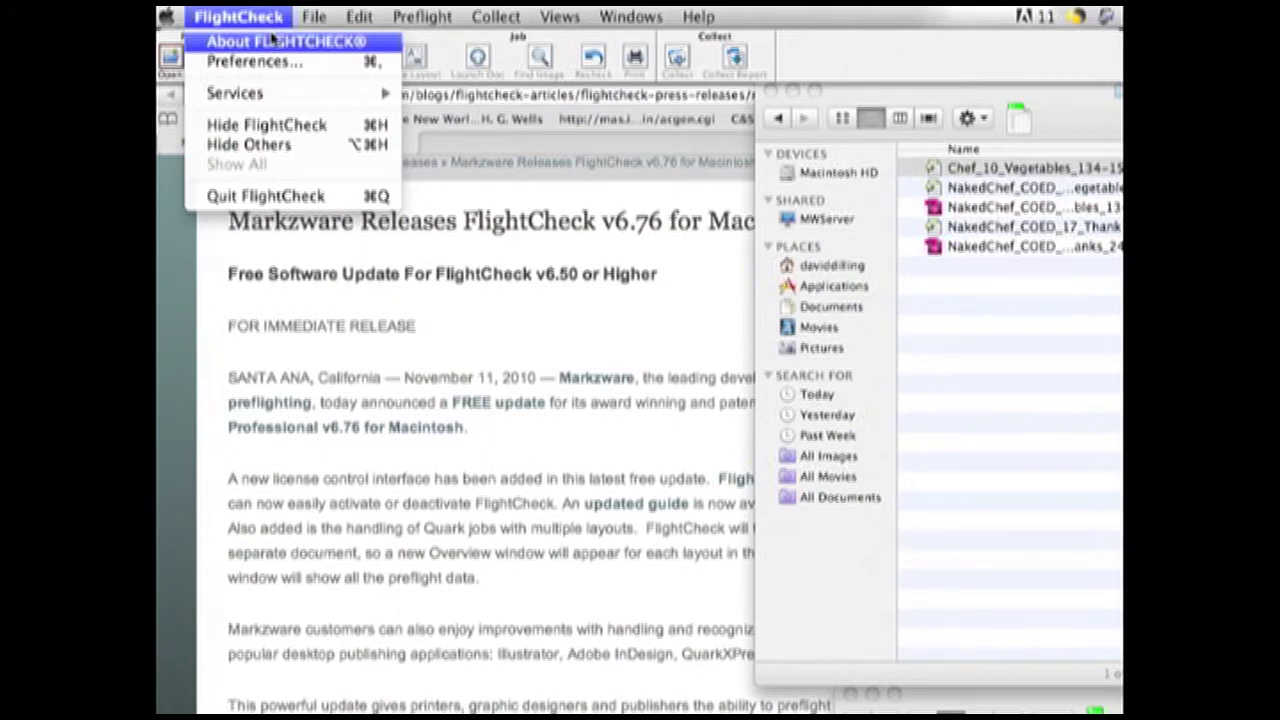
Dismiss the FlightCheck about screen and send Chef_10_Vegetables to FlightCheck for preflighting
click(271, 41)
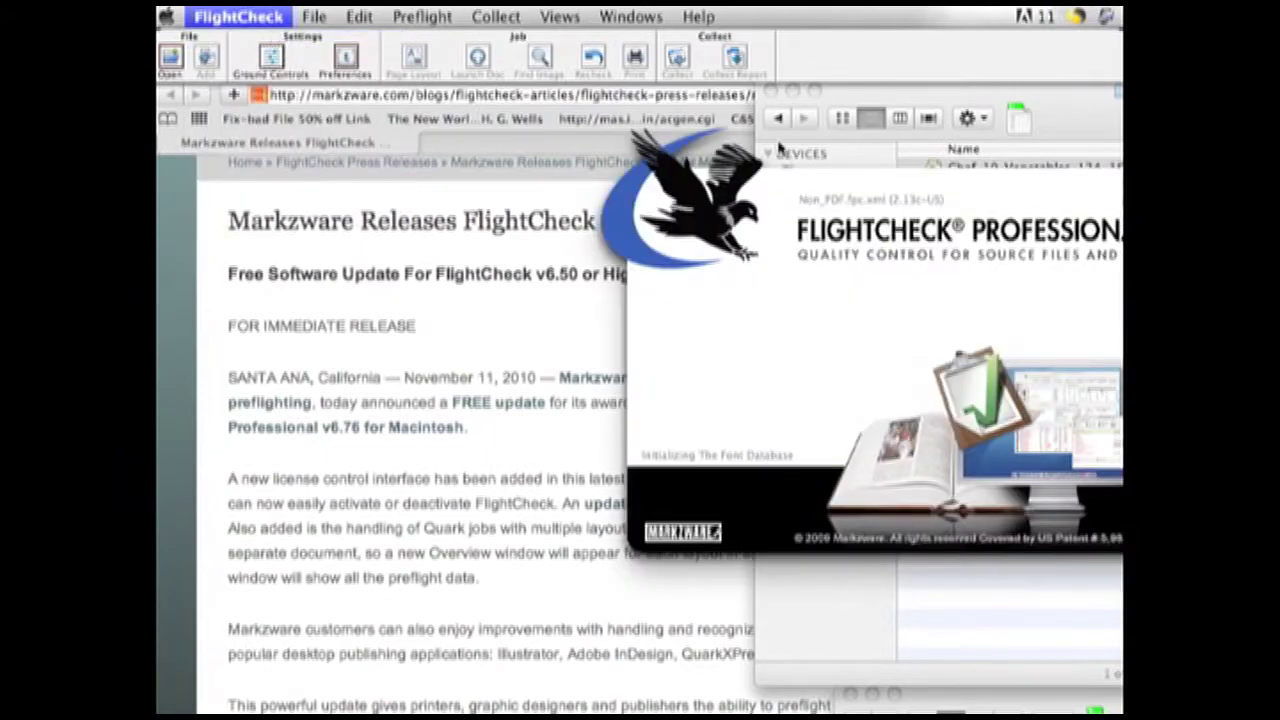
click(890, 180)
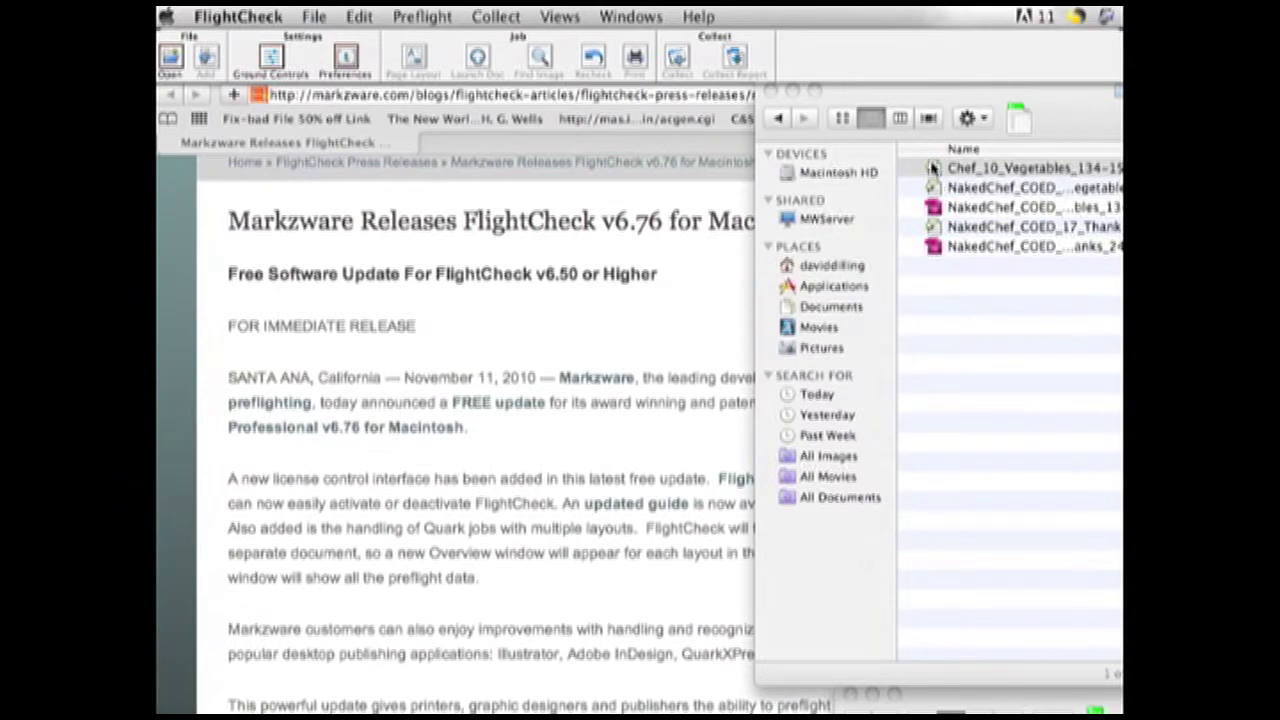
mouse_move(935, 168)
mouse_down()
mouse_move(884, 172)
mouse_move(801, 49)
mouse_up()
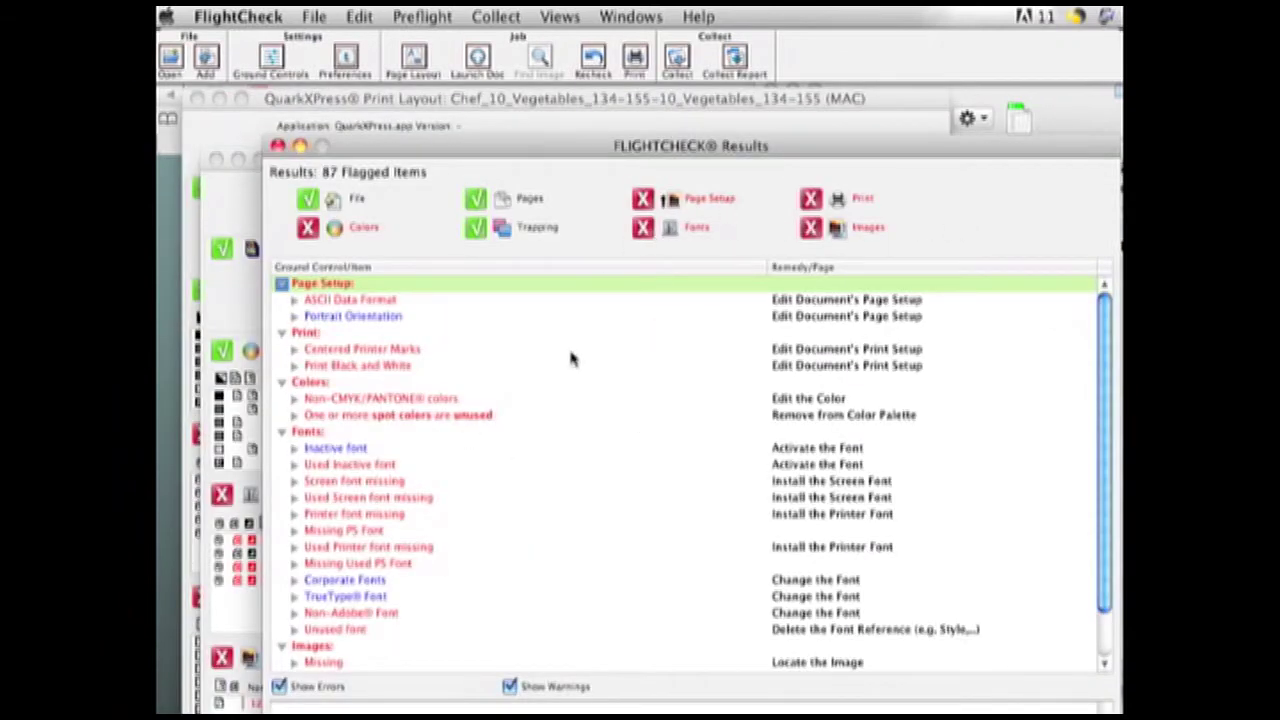
List the fonts under 'Used Screen font missing', then close the Results summary
click(402, 500)
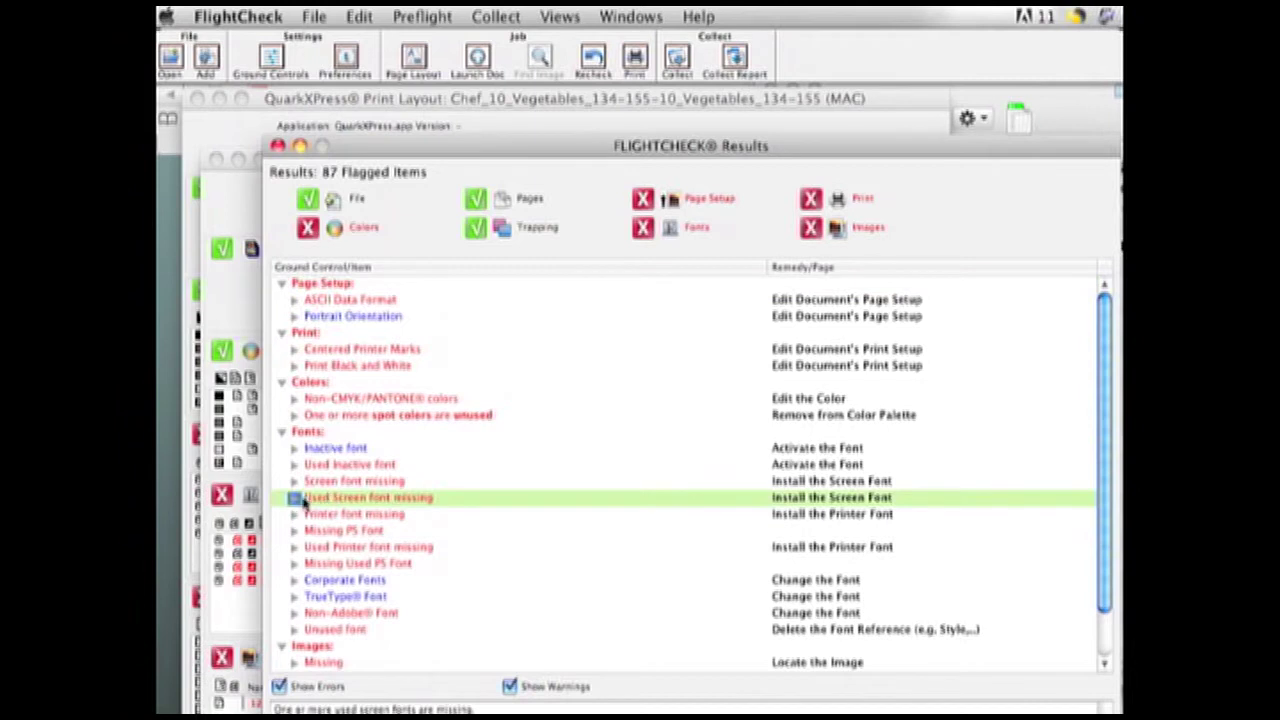
click(295, 498)
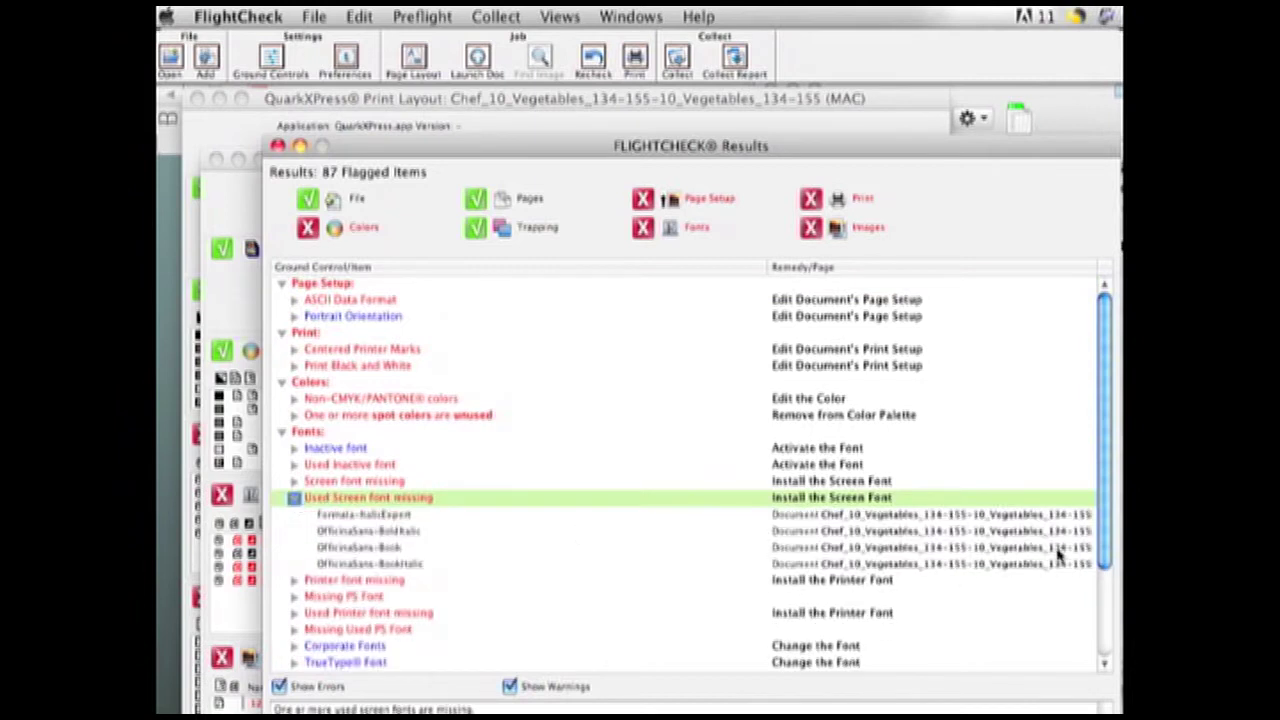
drag(1100, 522, 1103, 618)
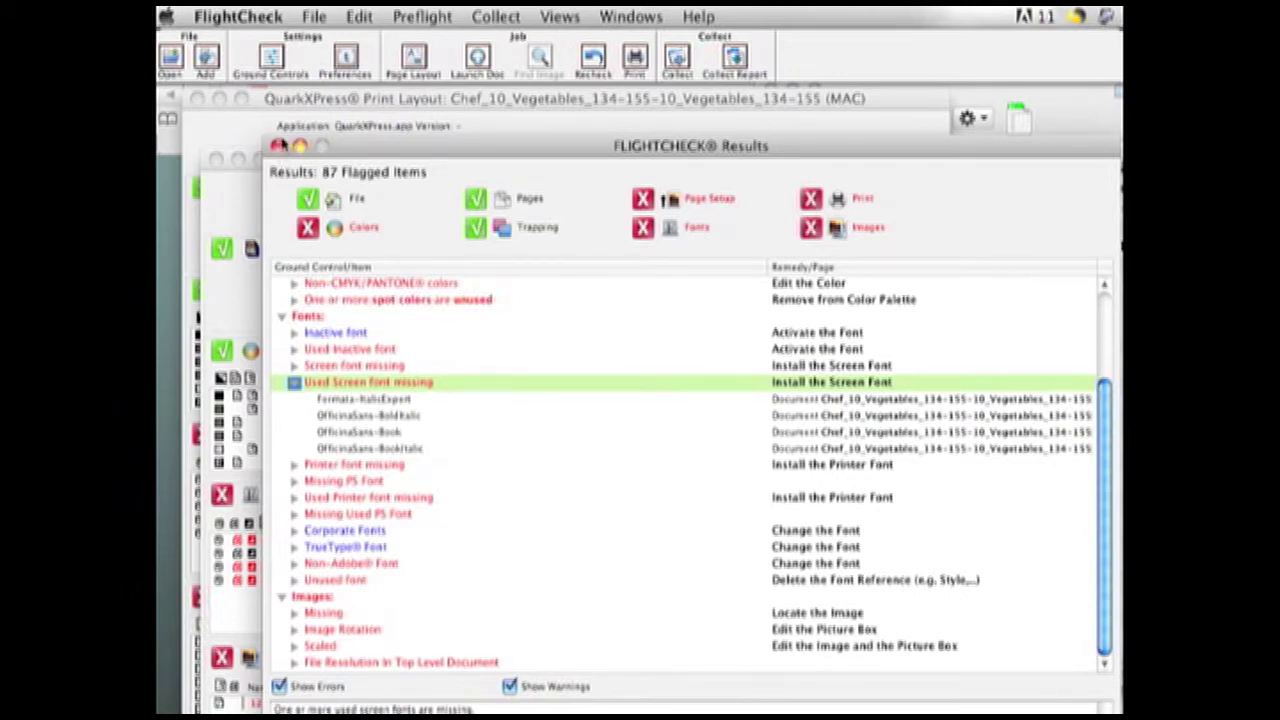
click(278, 146)
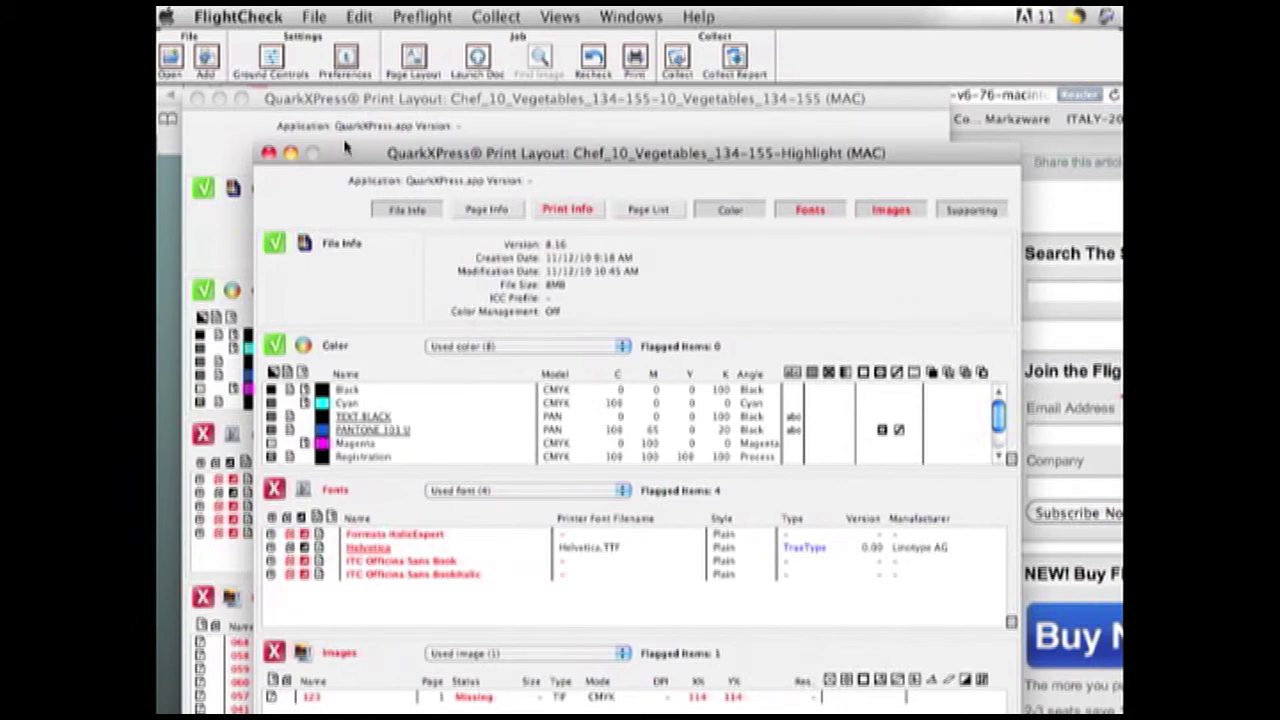
Close and reopen the Highlight report, then bring the 10_Vegetables report to the front
key(super+w)
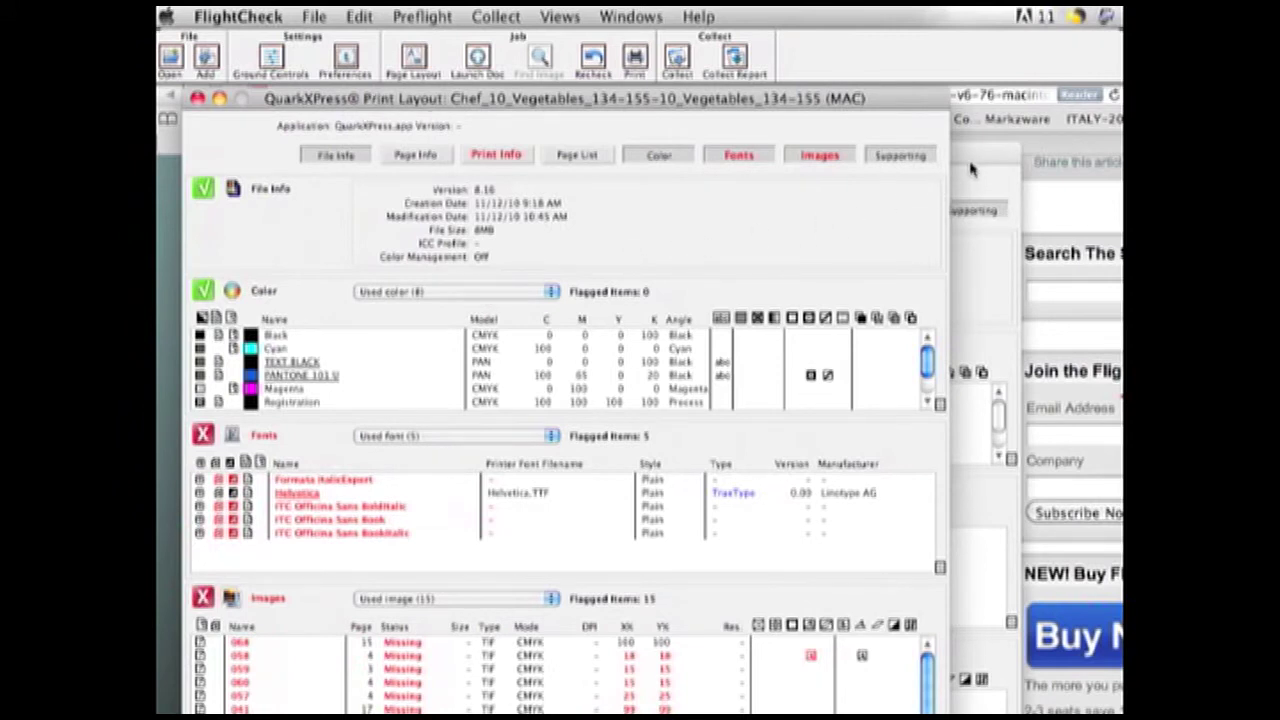
key(super+grave)
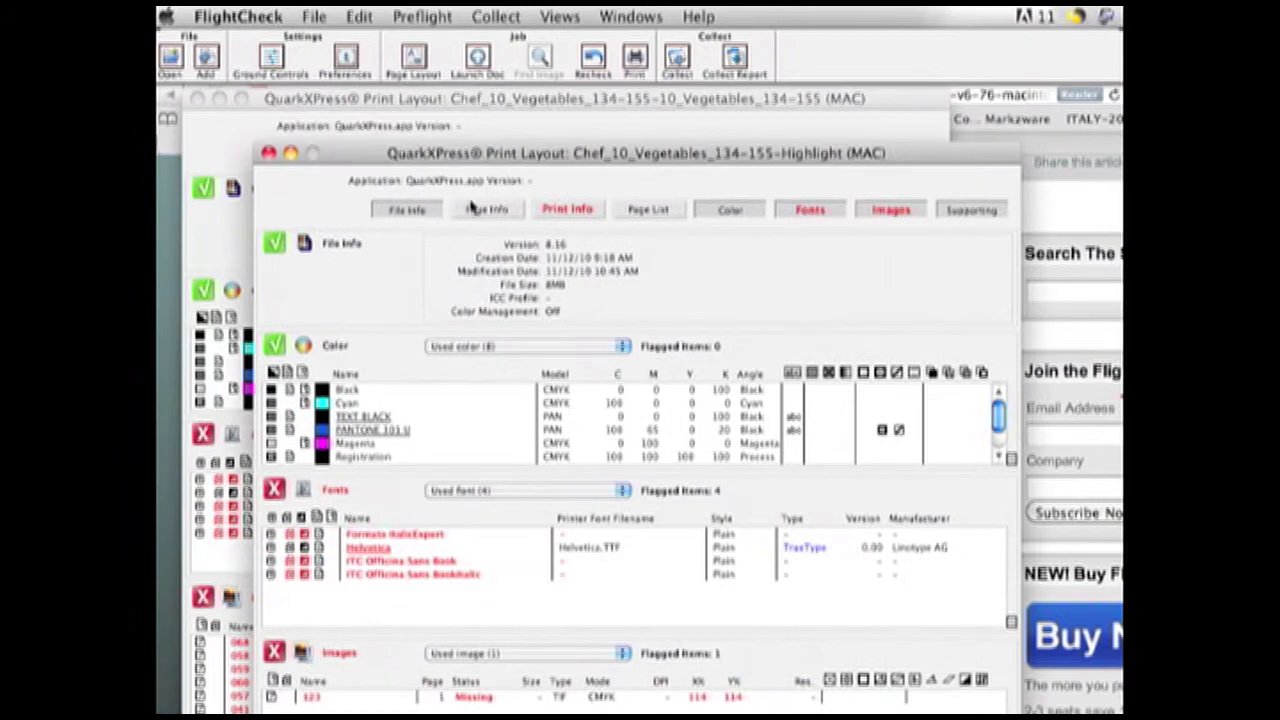
click(336, 99)
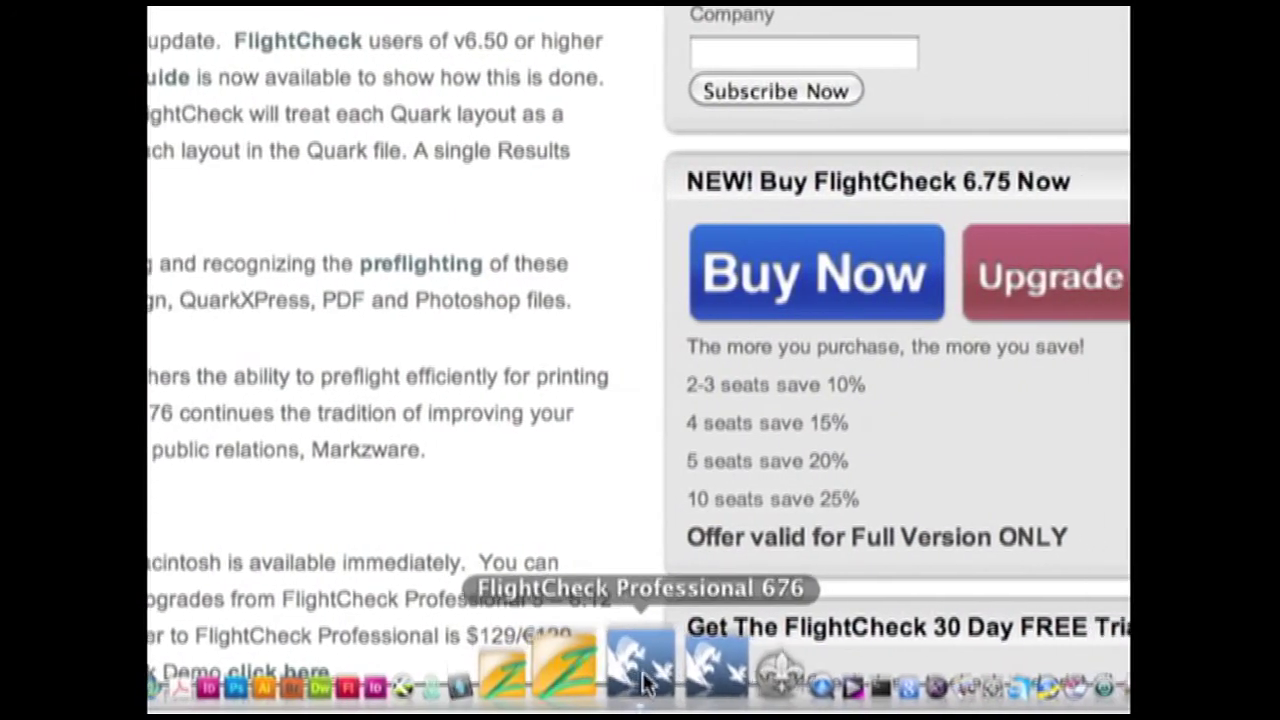
Return to FlightCheck and view the Collect options, cancelling without collecting
click(640, 683)
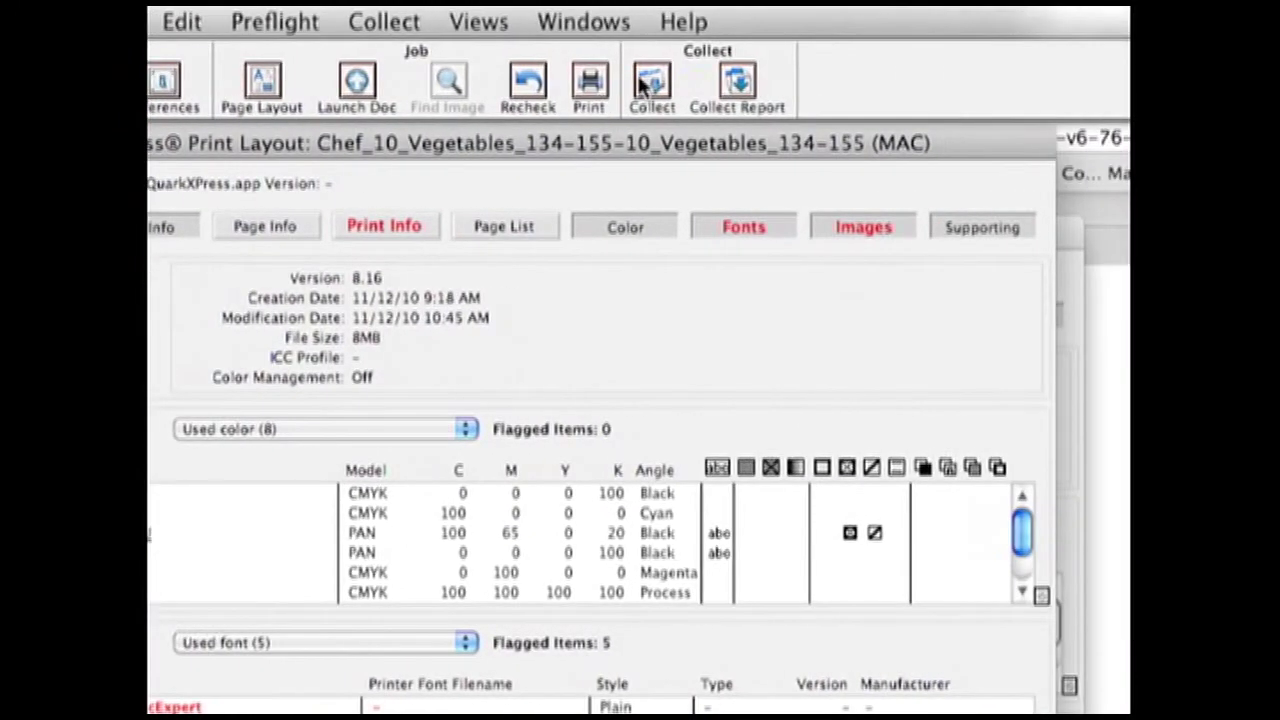
click(700, 85)
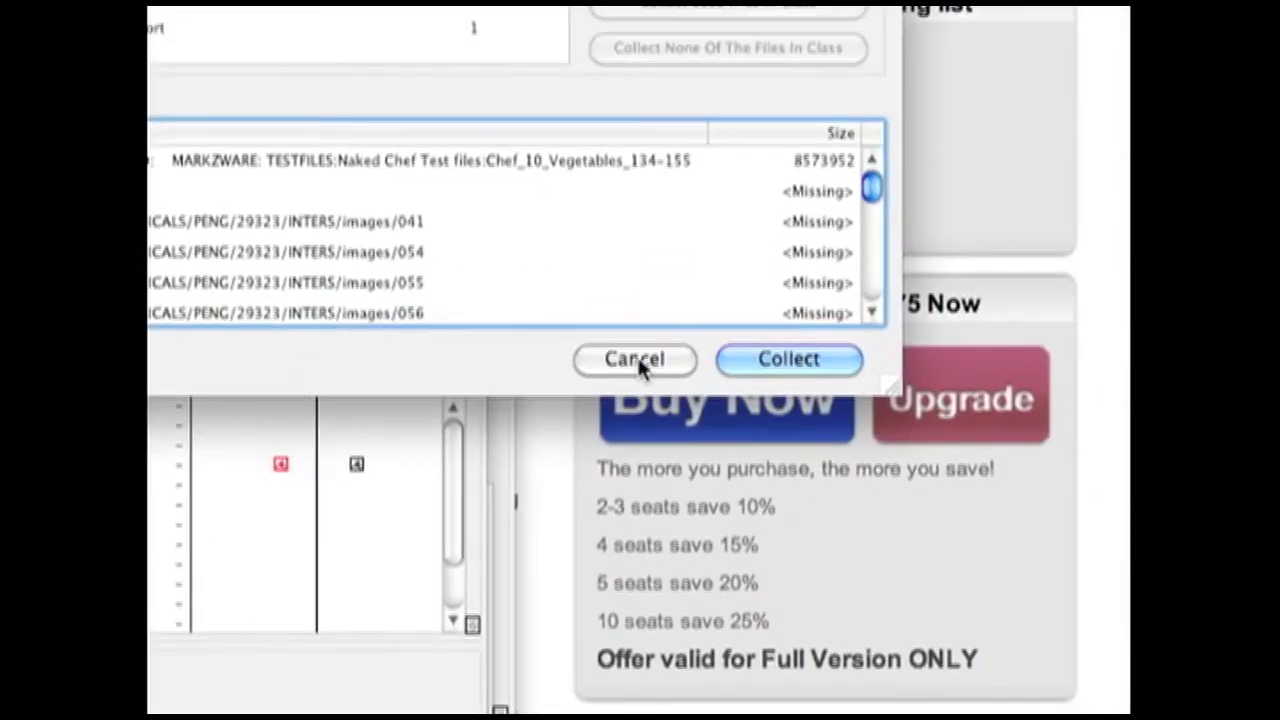
click(632, 338)
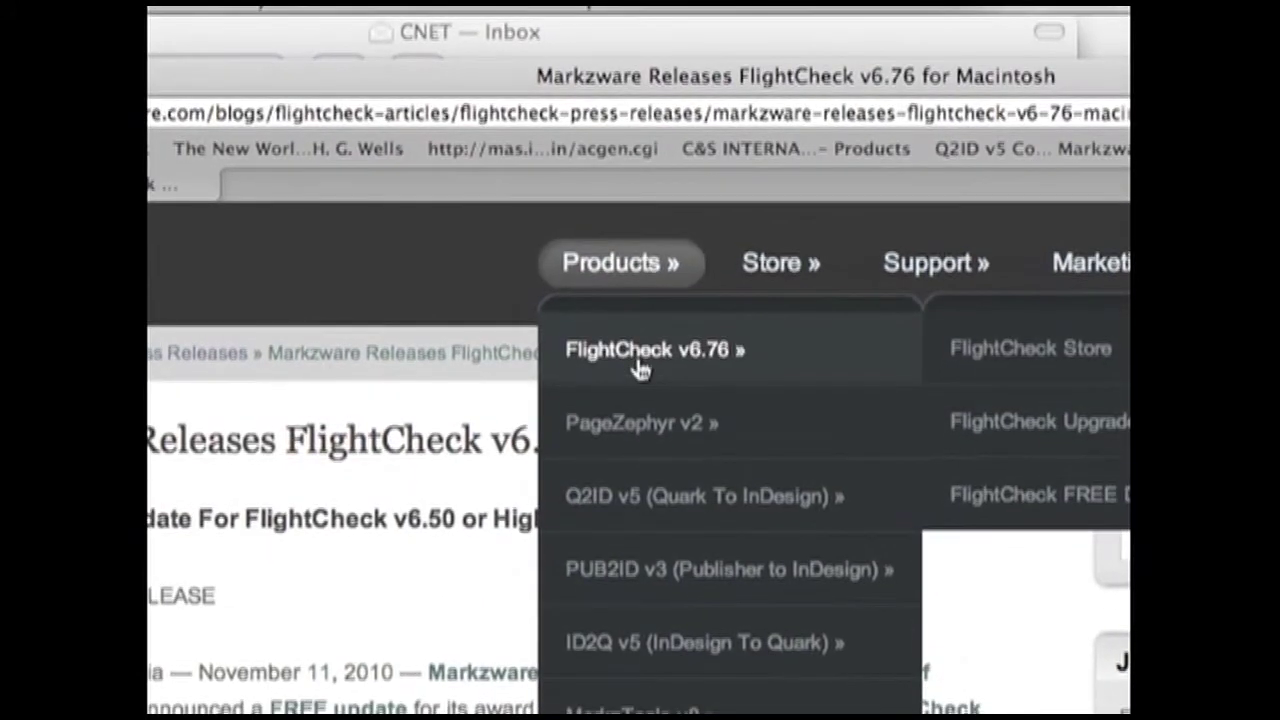
Choose 'FlightCheck v6.76 »' from the markzware.com Products menu
click(630, 380)
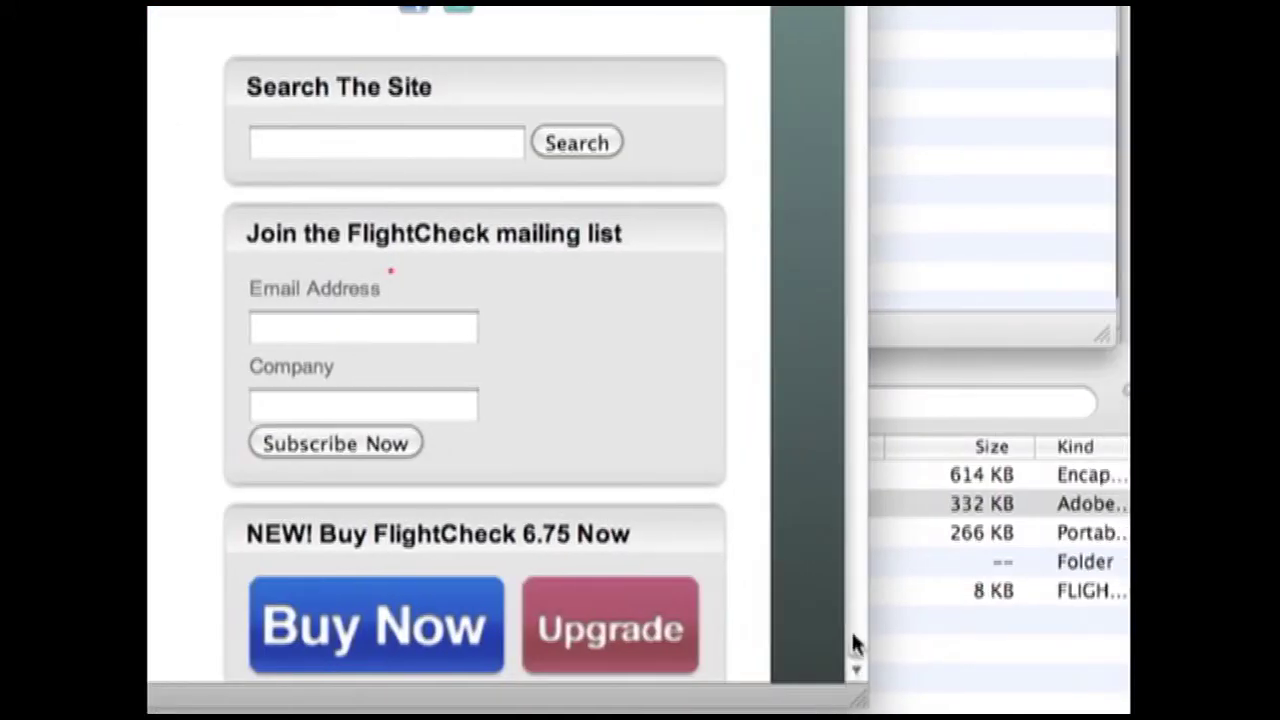
scroll(851, 643, down, 5)
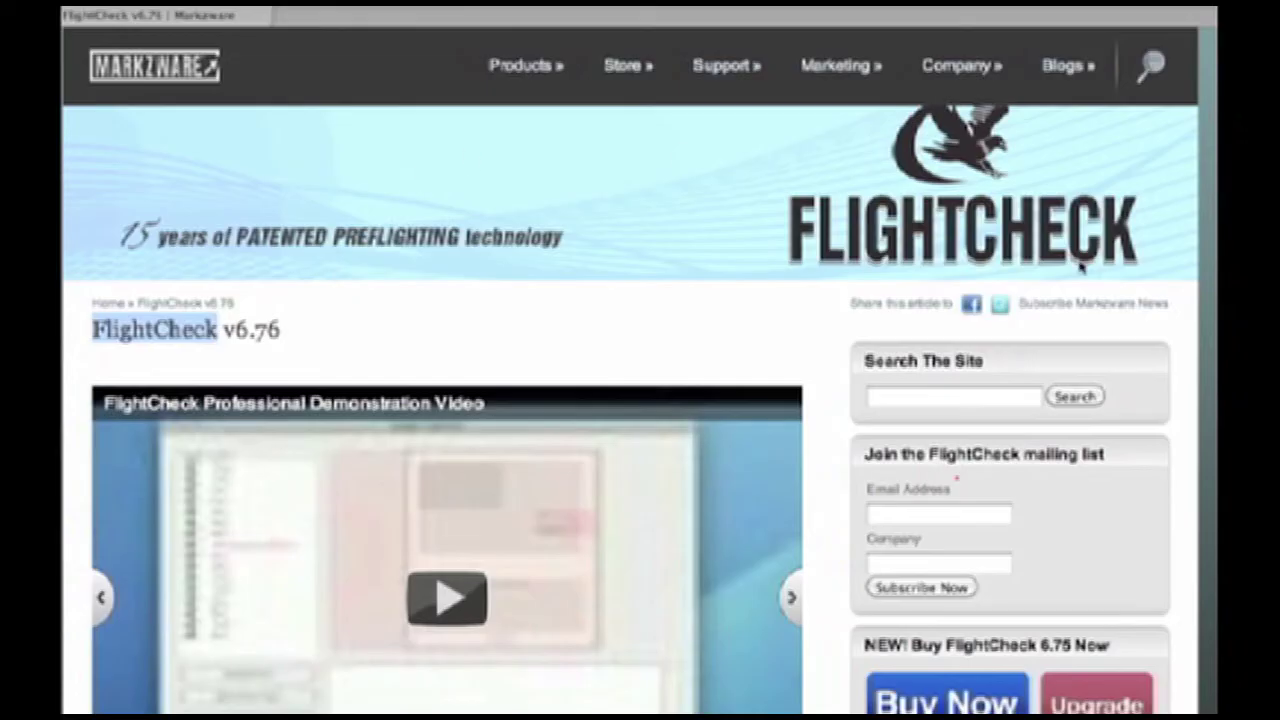
scroll(630, 370, down, 1)
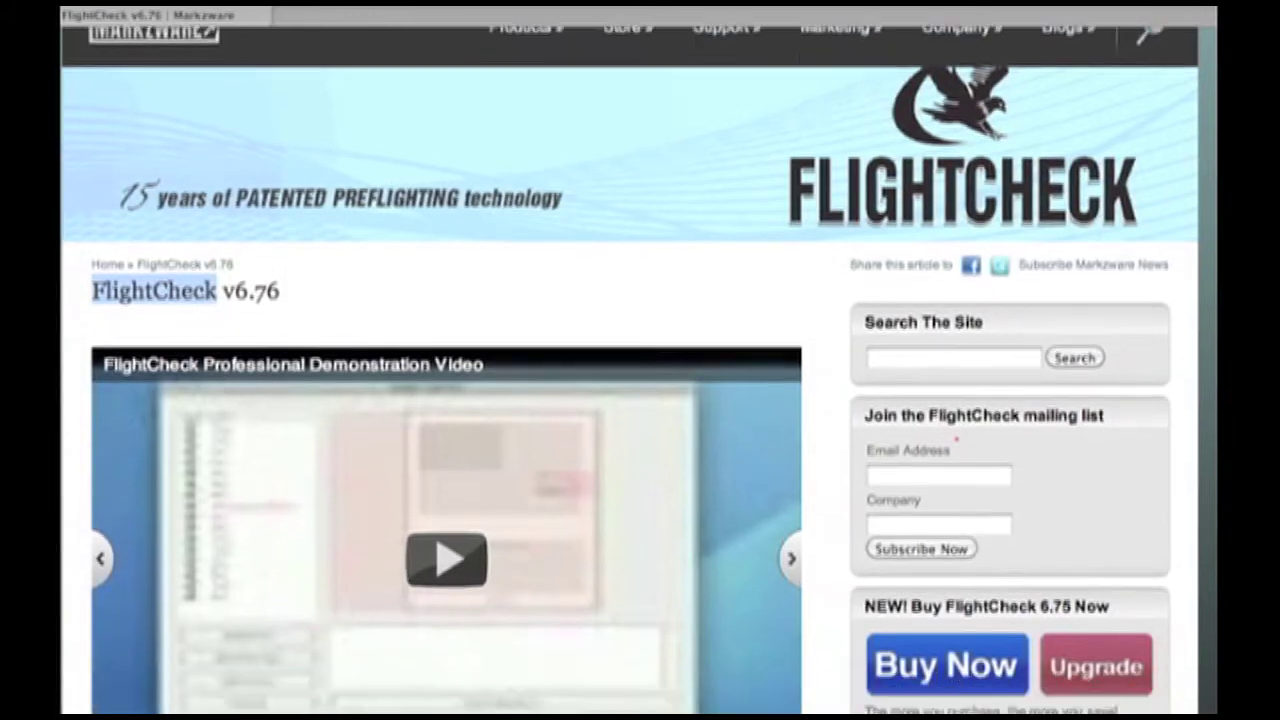
scroll(630, 370, down, 3)
scroll(630, 370, down, 4)
scroll(630, 370, down, 3)
scroll(630, 370, down, 2)
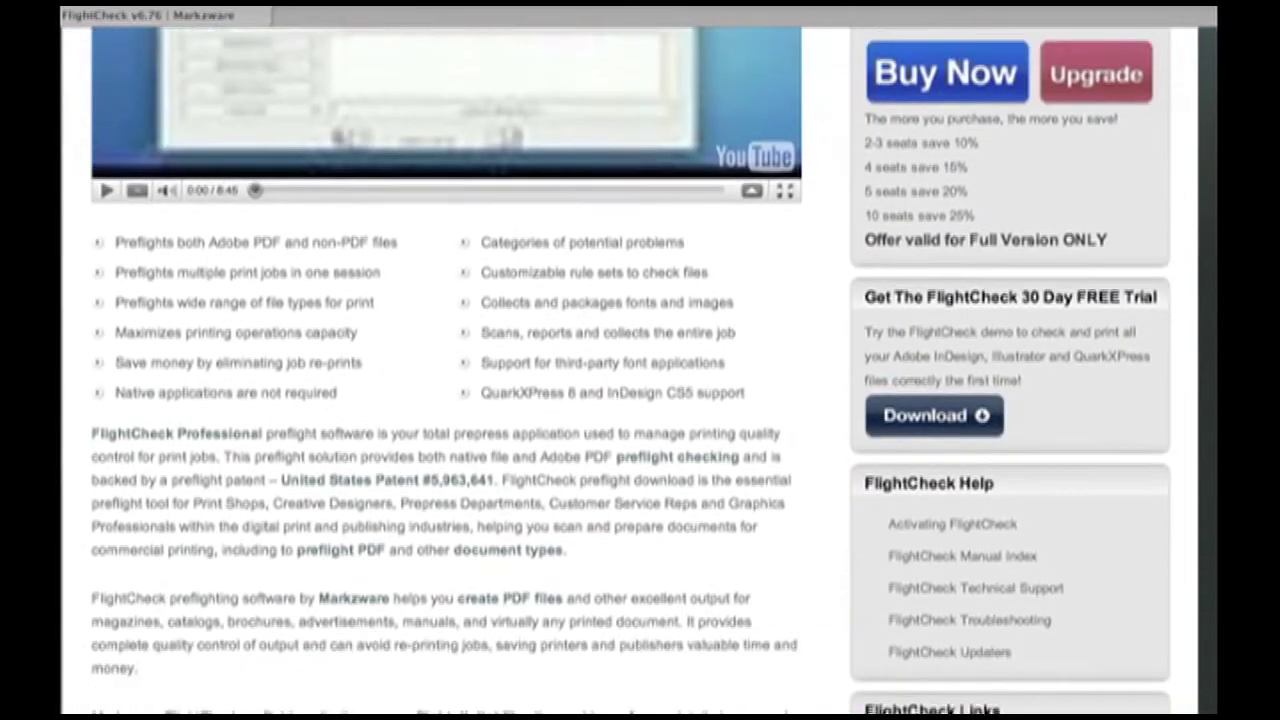
scroll(630, 370, down, 1)
scroll(630, 370, down, 1)
scroll(630, 370, down, 1)
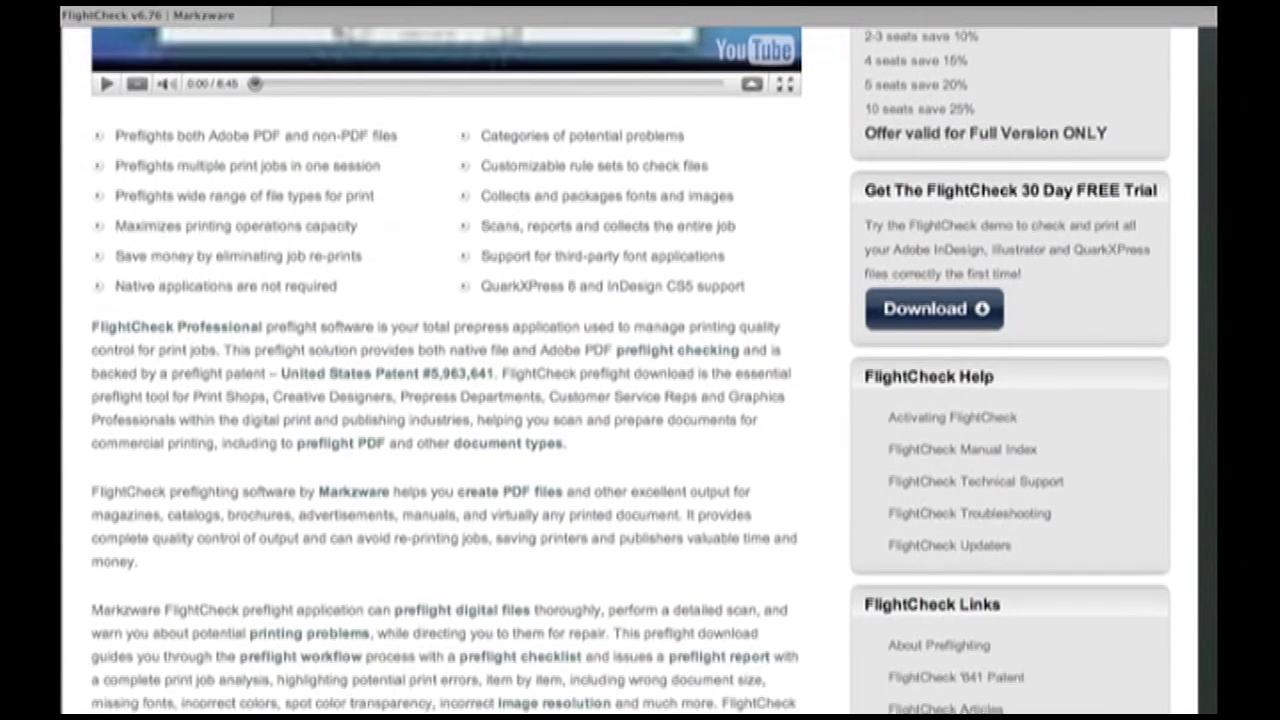
scroll(630, 370, down, 1)
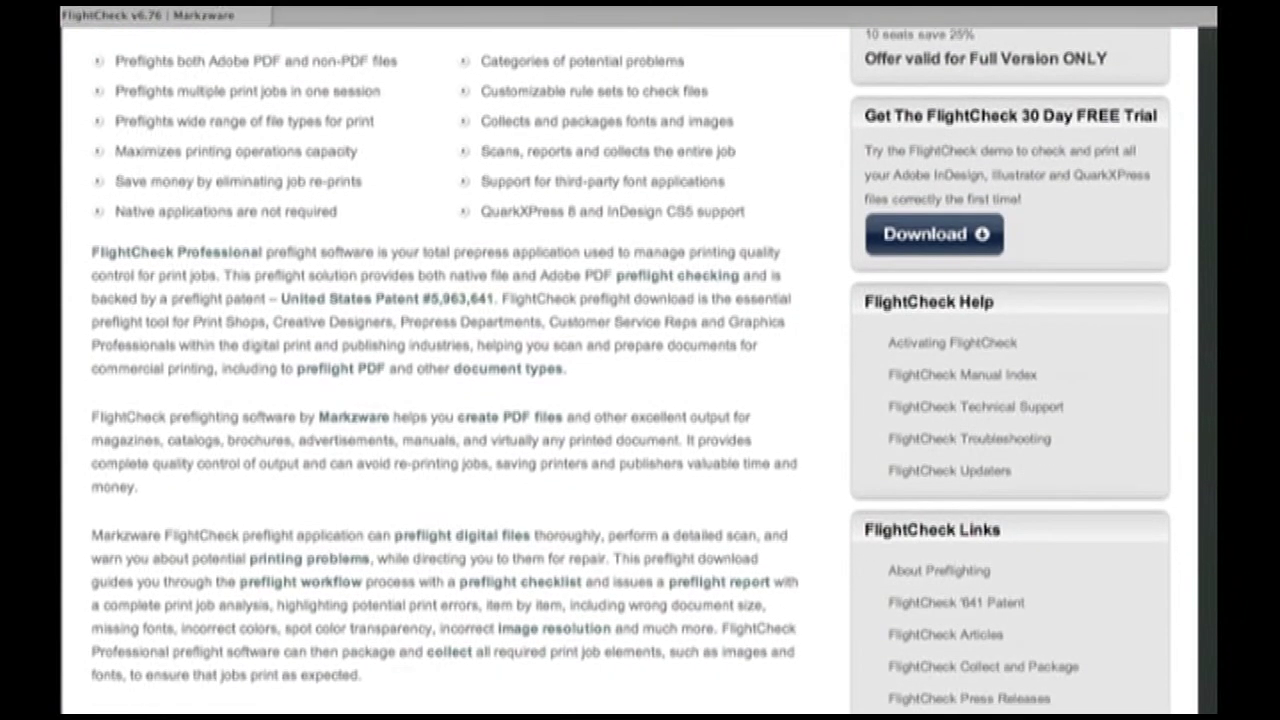
scroll(630, 370, down, 2)
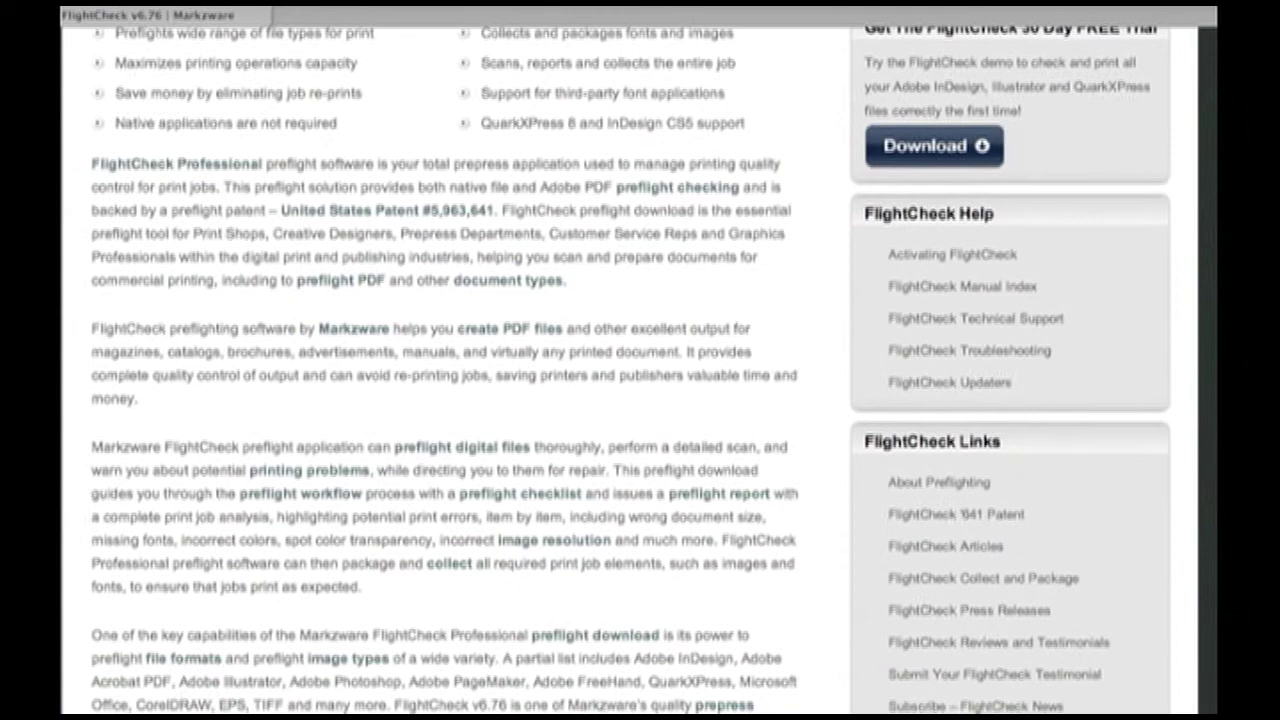
scroll(630, 370, up, 6)
scroll(630, 370, up, 12)
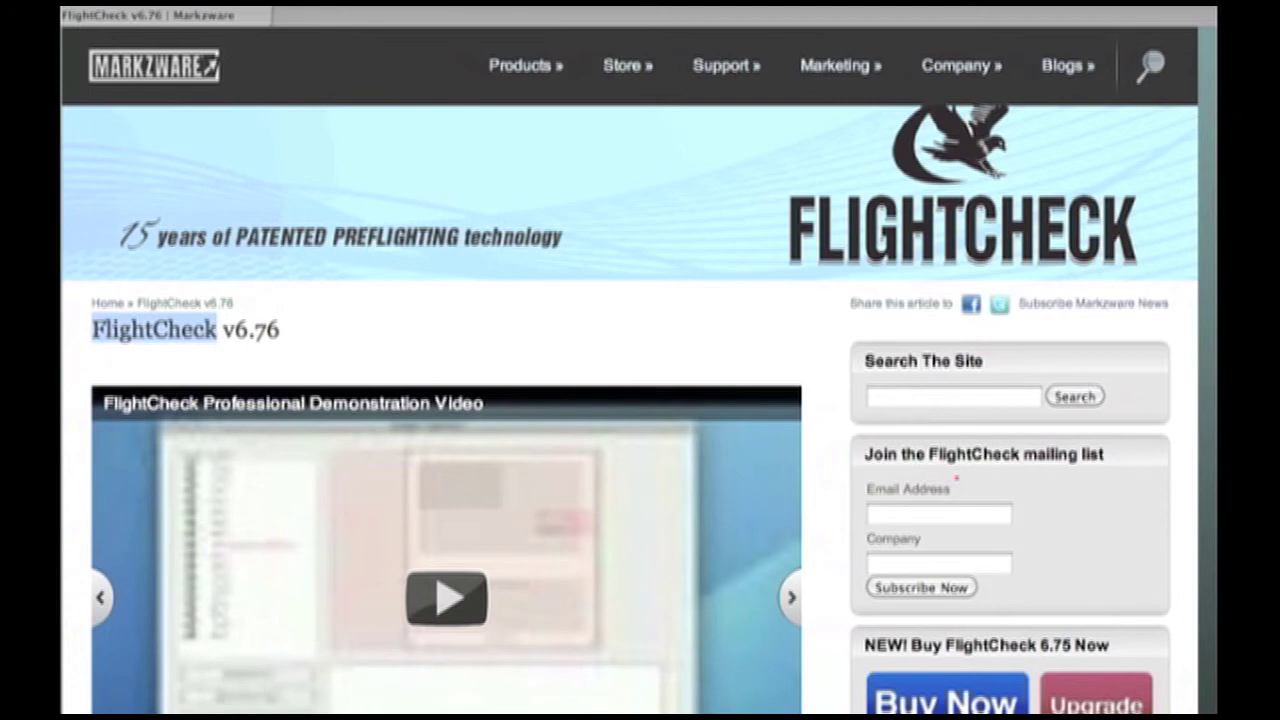
scroll(1144, 443, down, 3)
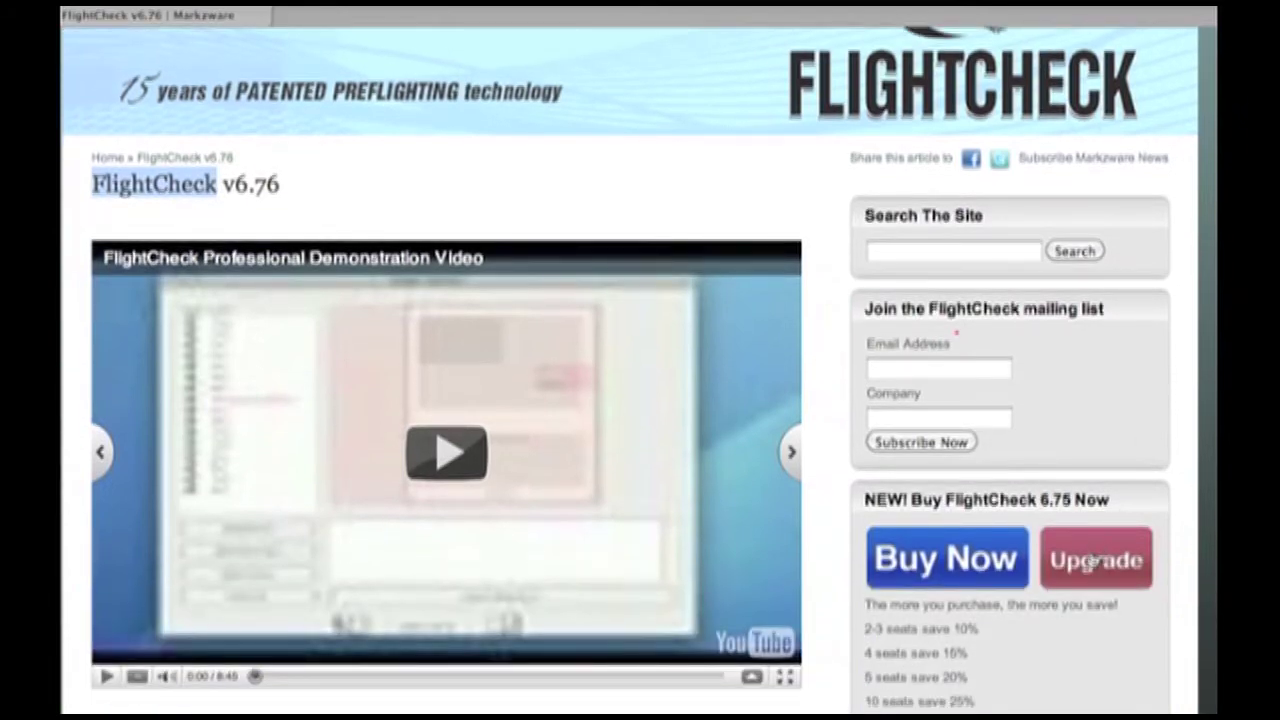
scroll(640, 367, up, 3)
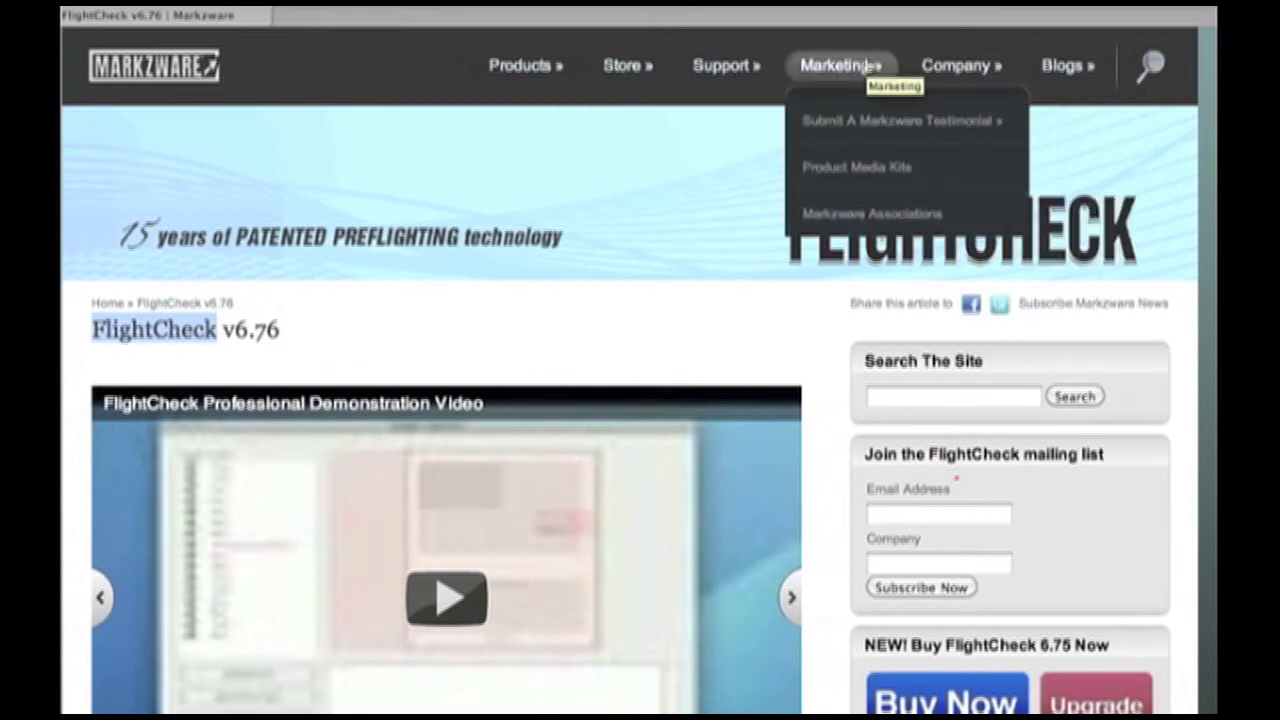
mouse_move(726, 65)
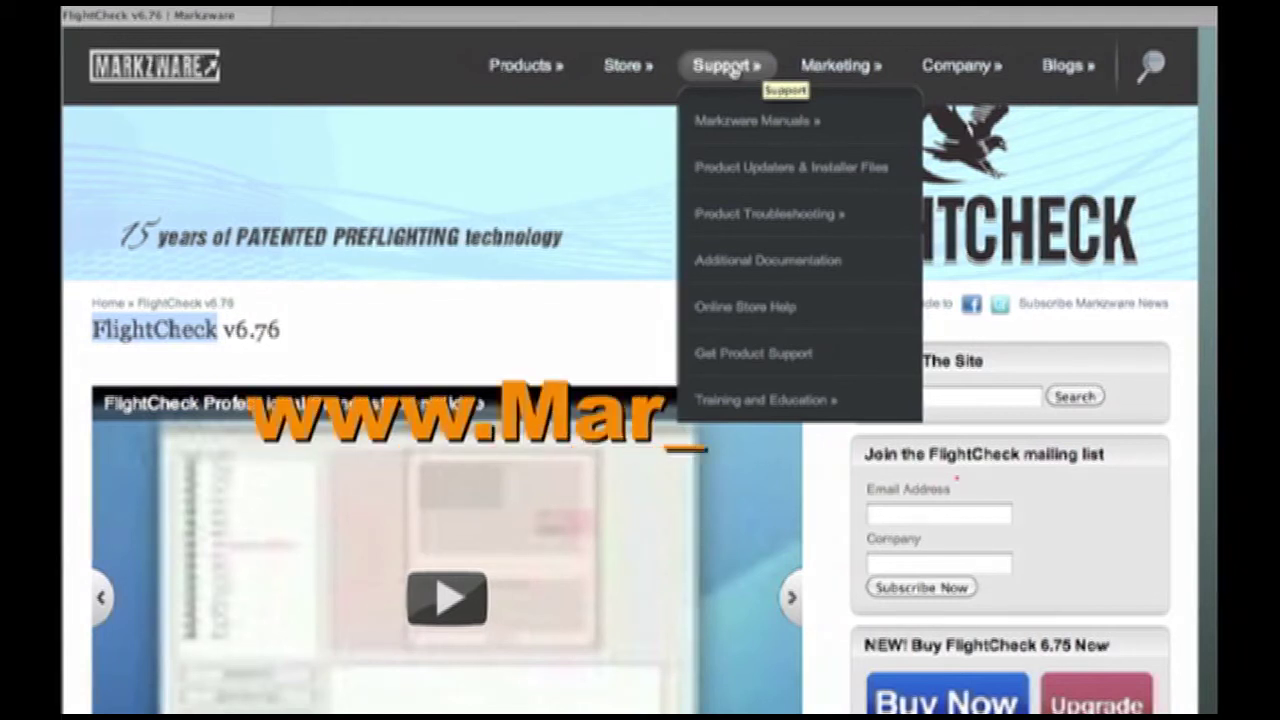
Go to markzware.com's Product Updaters & Installer Files page and jump to its FlightCheck updaters
click(745, 178)
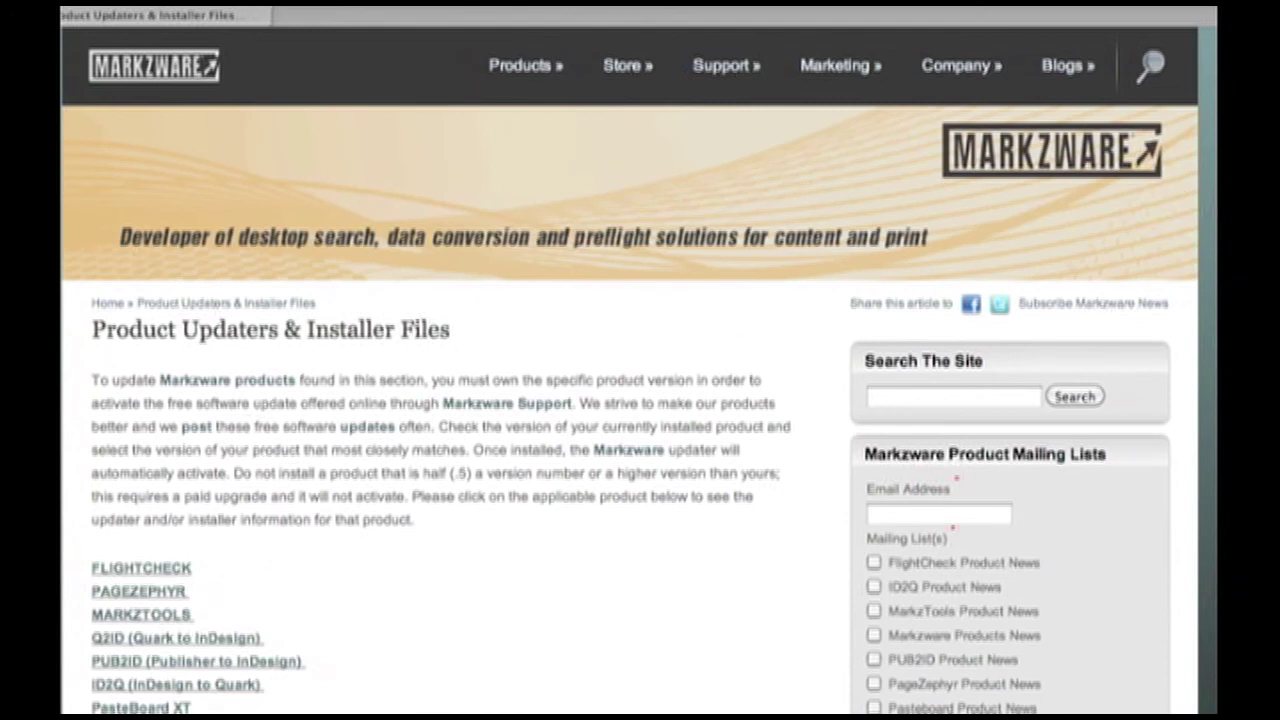
scroll(630, 400, down, 3)
scroll(630, 400, up, 1)
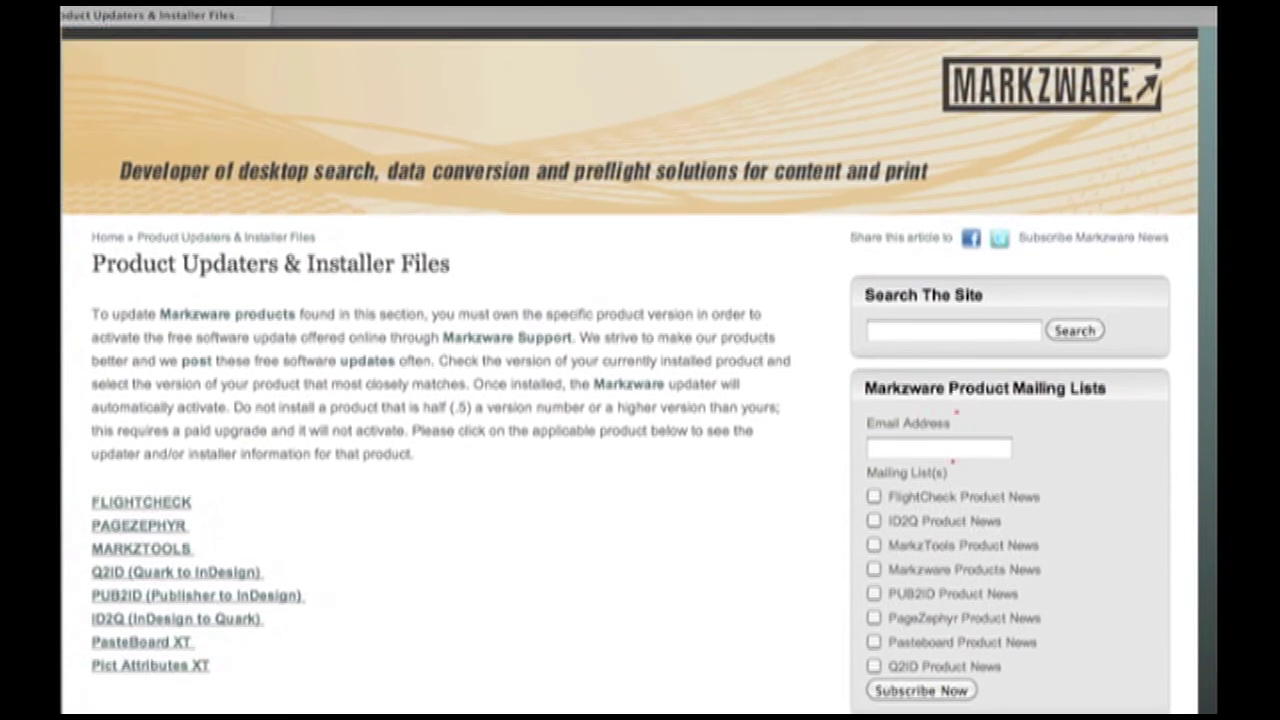
scroll(630, 400, up, 1)
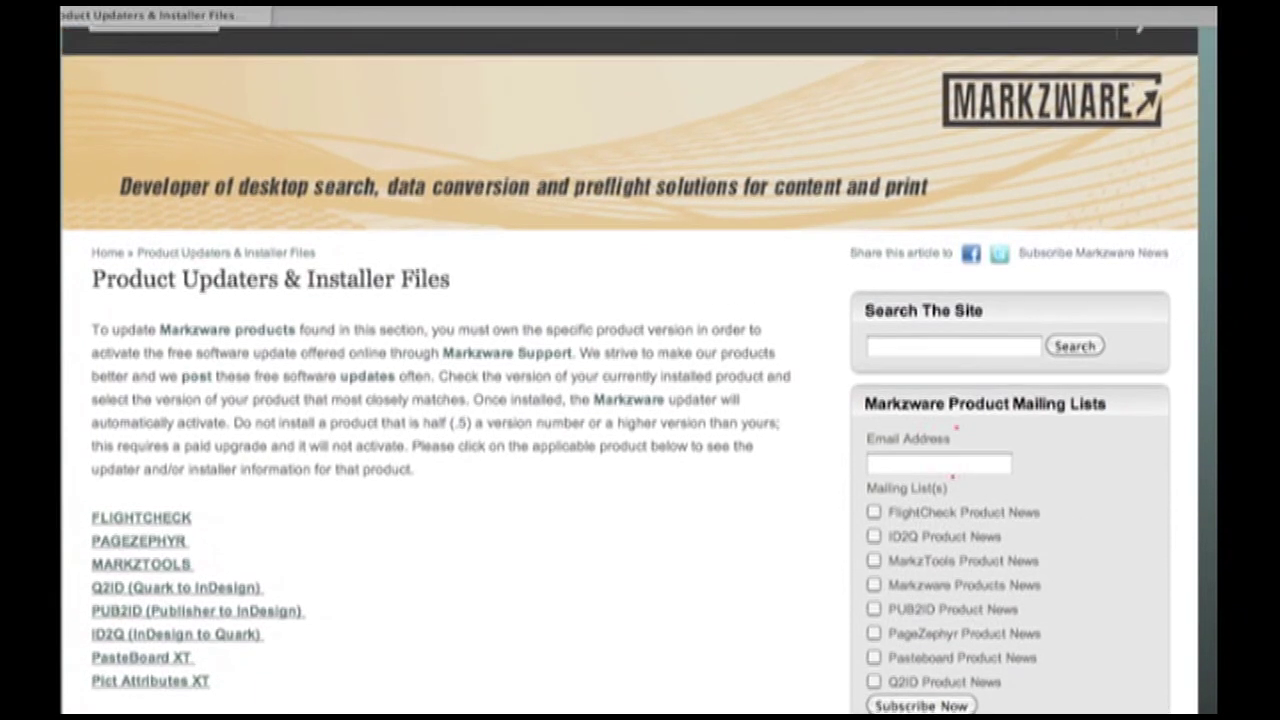
click(153, 520)
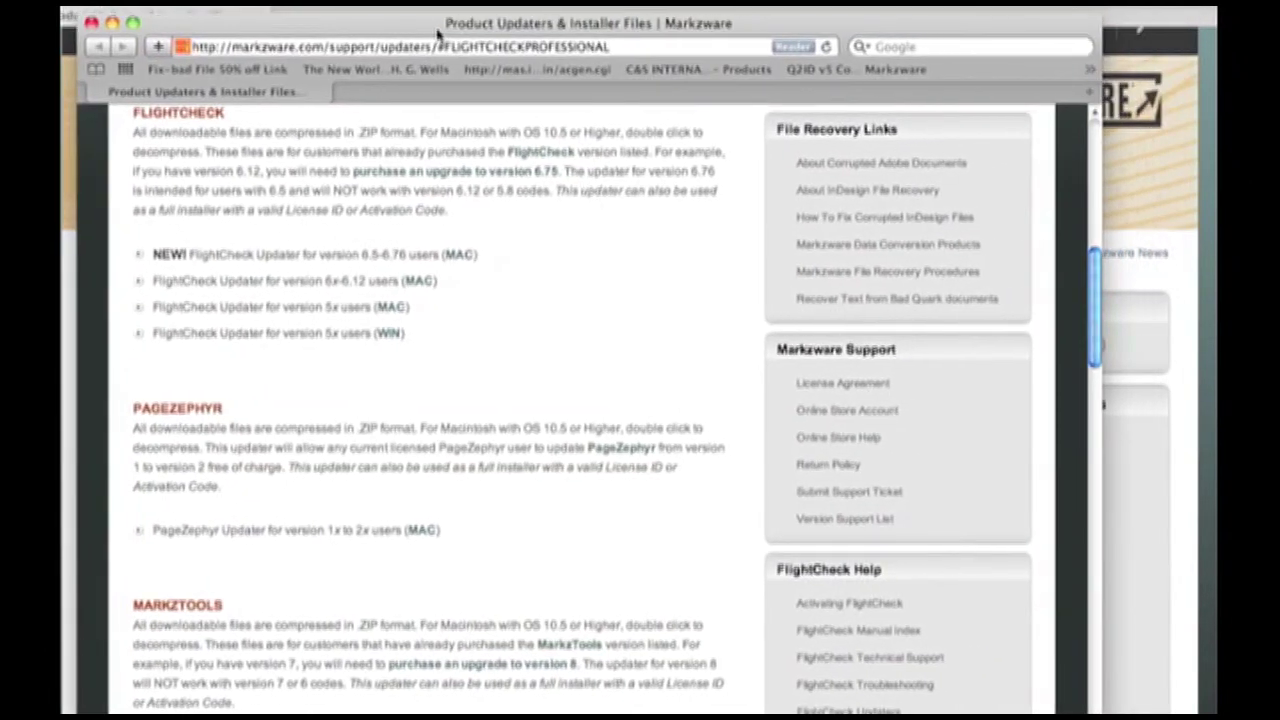
Download the Mac updater FlightCheck_Professional_mac.zip for versions 6.5–6.76, then dismiss the Downloads window
click(450, 260)
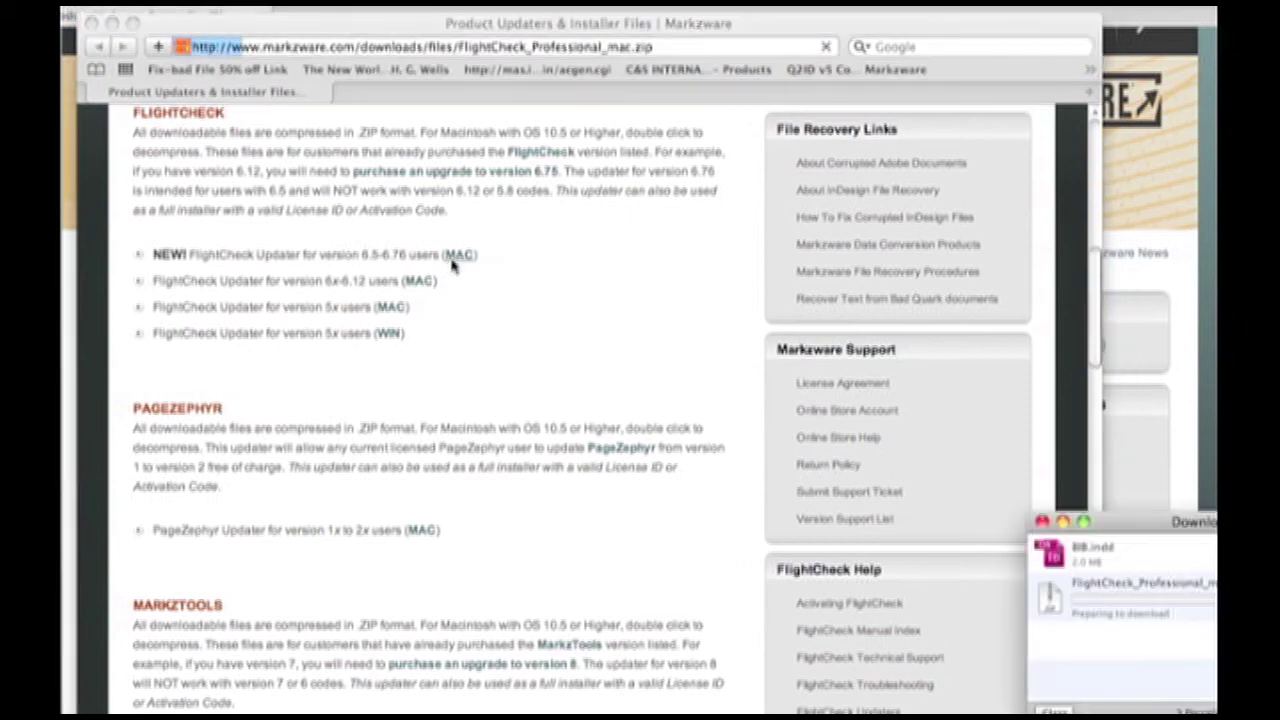
mouse_move(1120, 515)
mouse_down()
mouse_move(636, 276)
mouse_move(425, 190)
mouse_up()
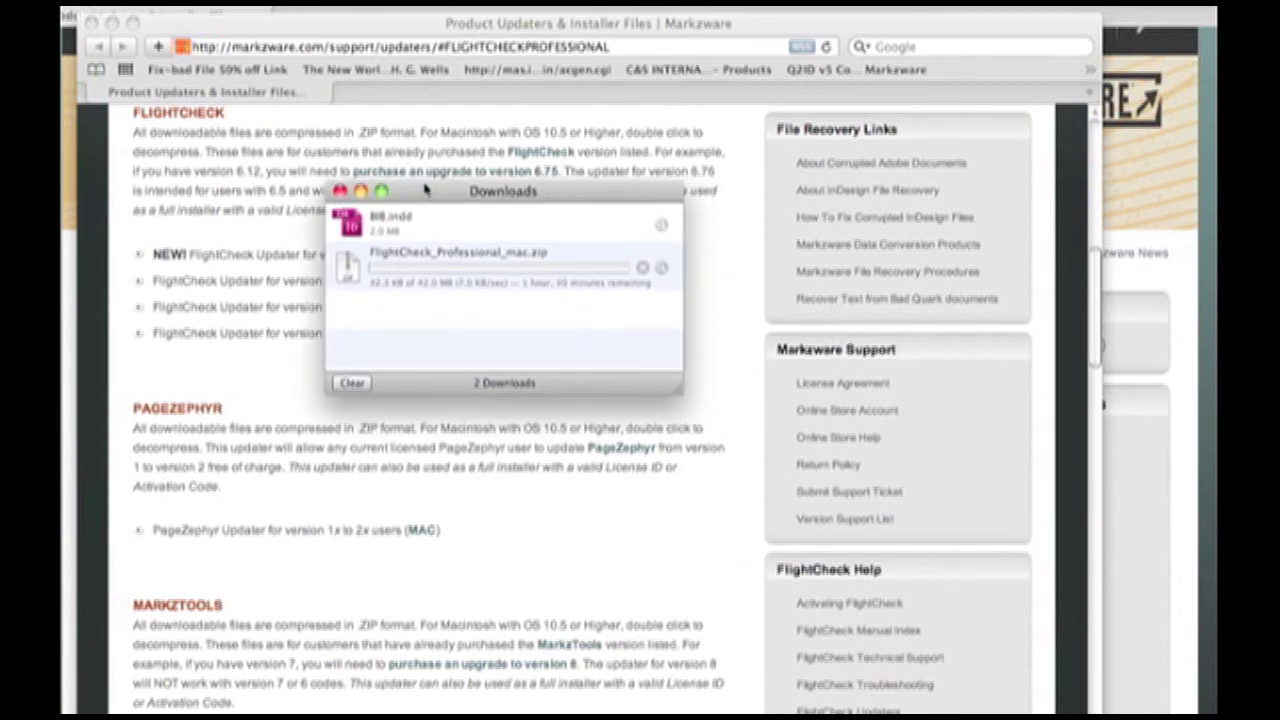
click(340, 191)
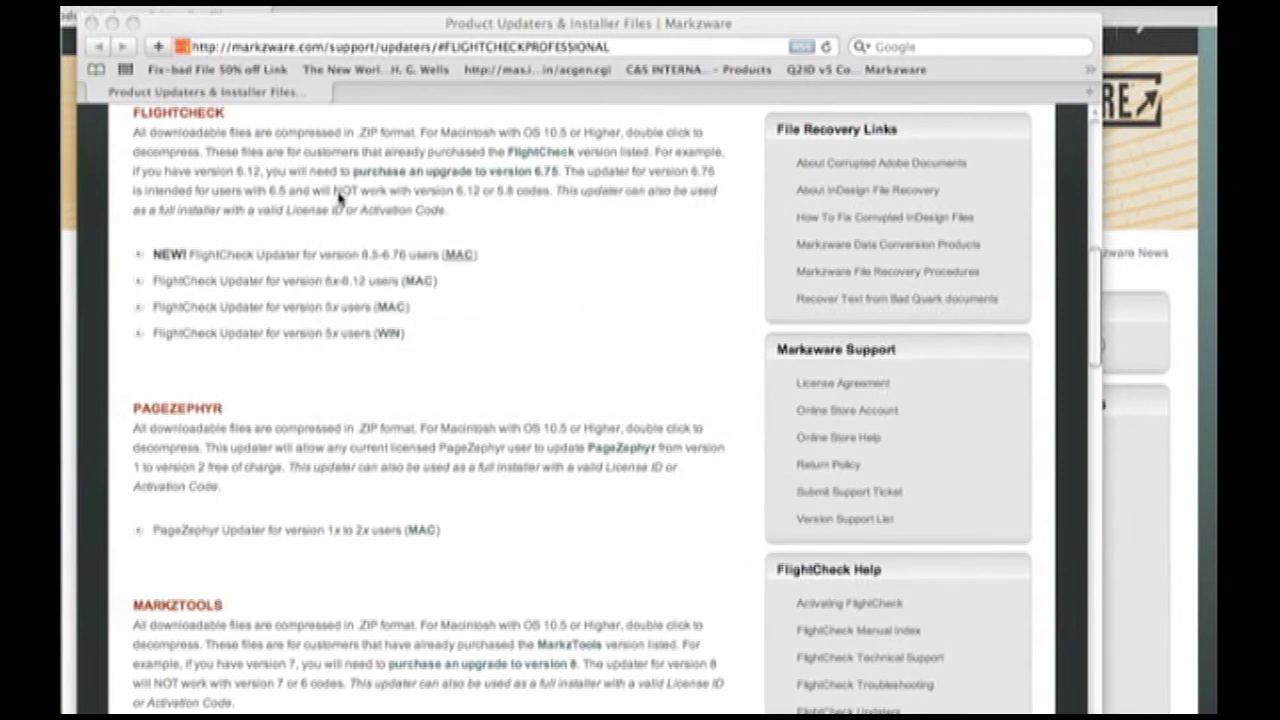